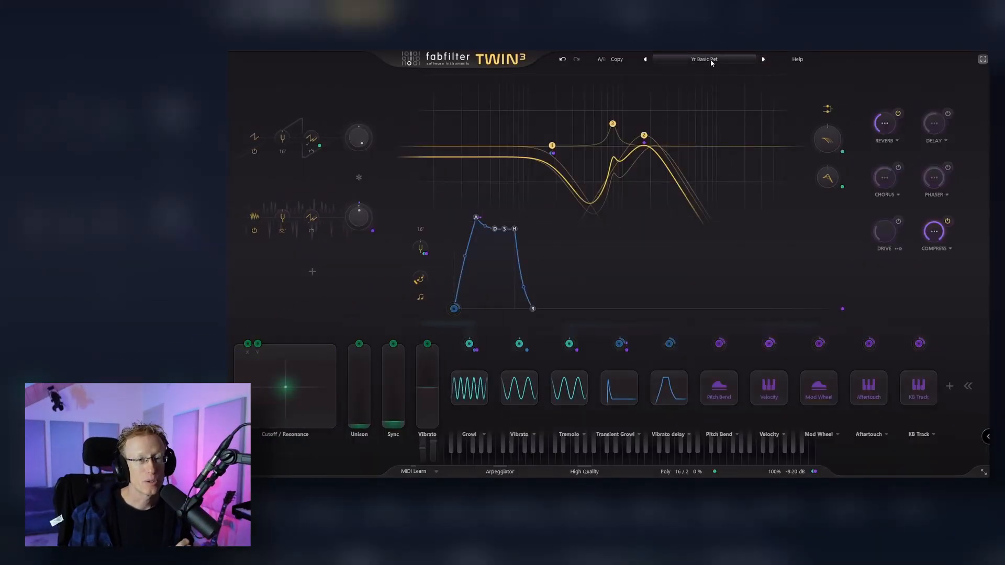
Load the Clean preset from the synth's preset list
left_click(711, 59)
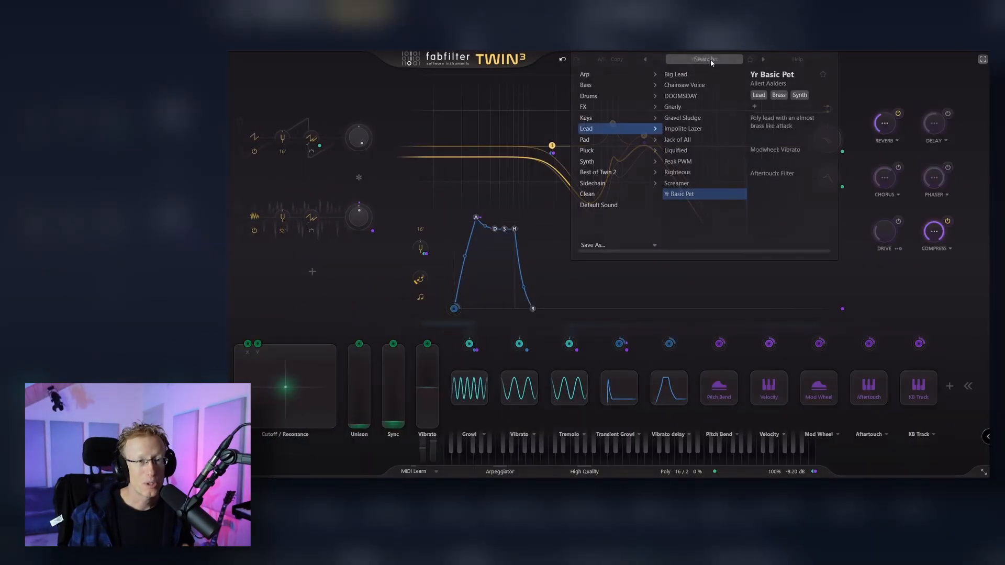
left_click(605, 194)
left_click(535, 204)
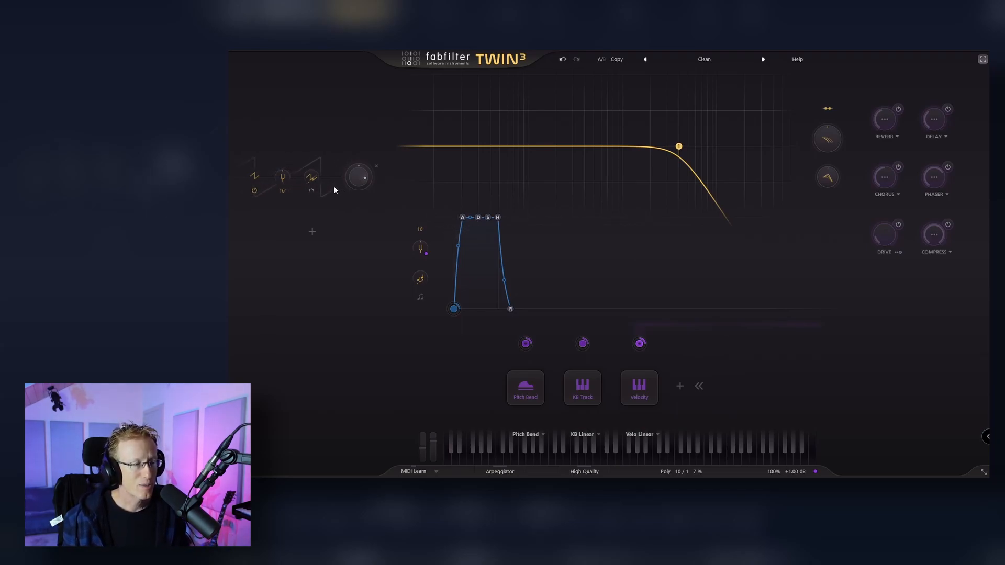
Set the oscillator's waveform to Sine, check its octave options, and switch the waveform to Triangle
left_click(255, 176)
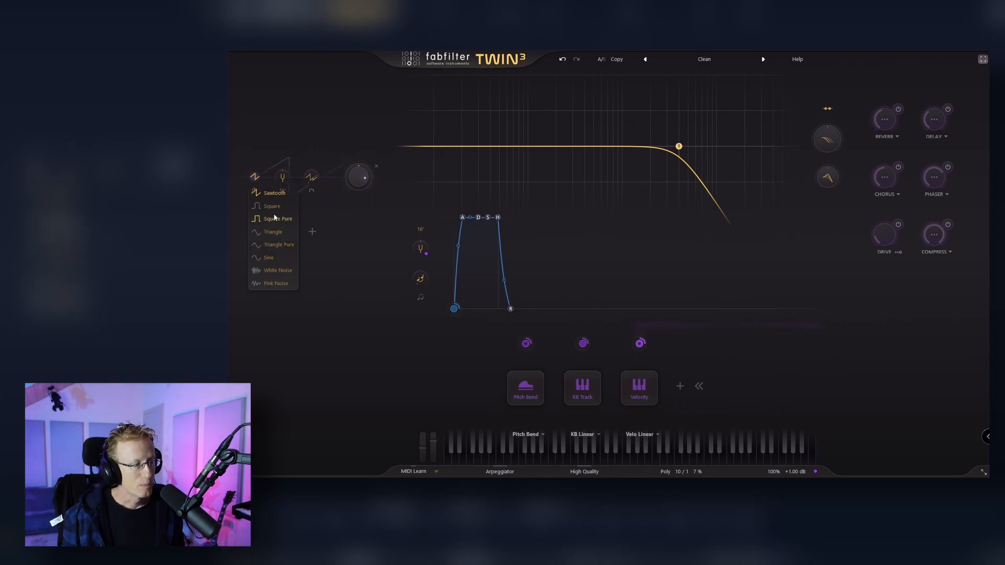
left_click(269, 256)
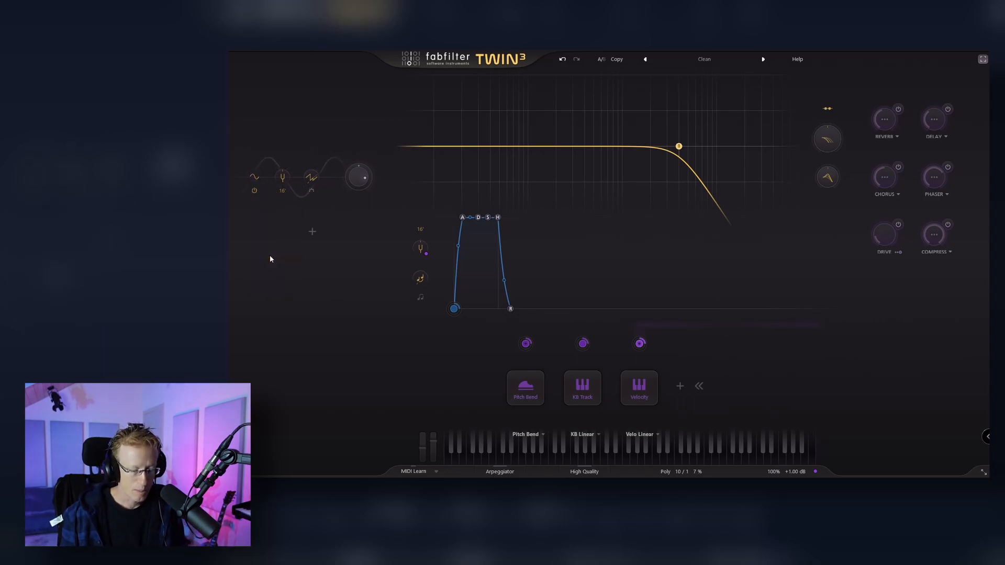
left_click(283, 191)
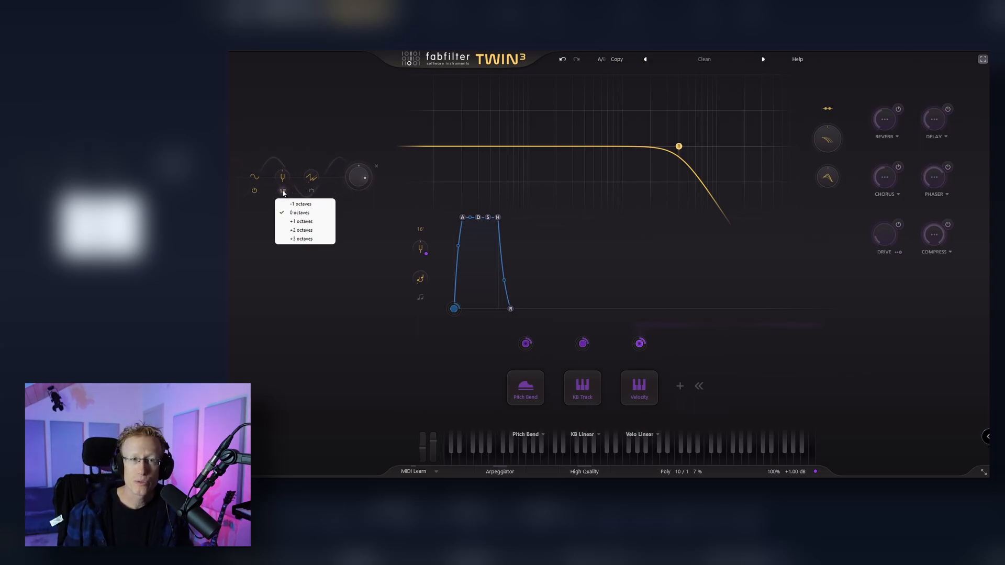
left_click(257, 175)
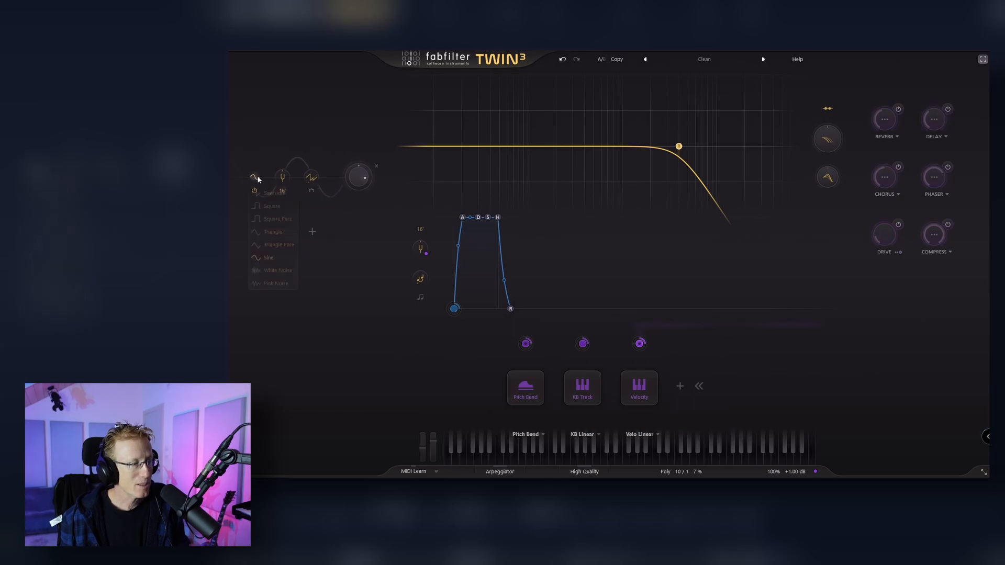
left_click(274, 231)
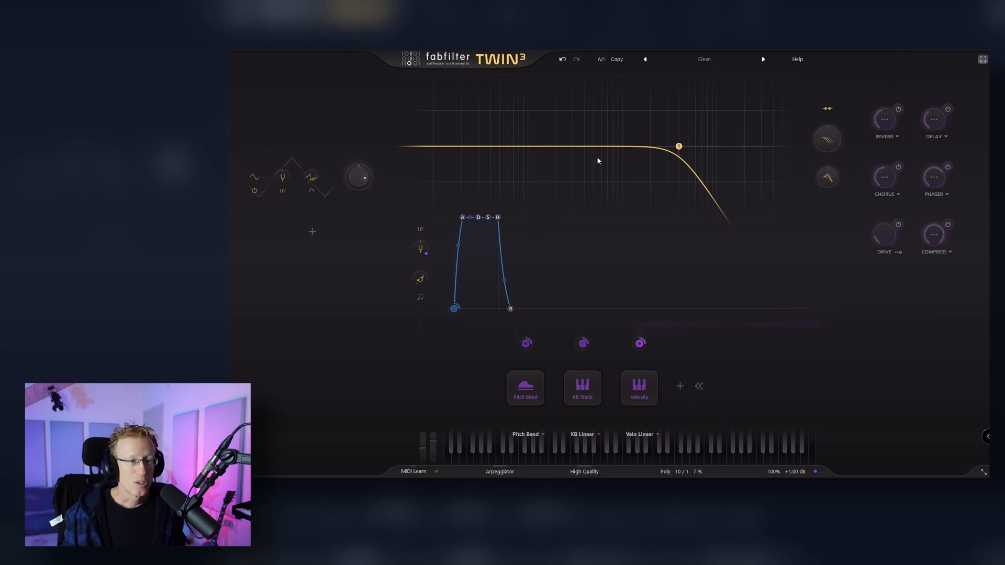
Raise filter 1's cutoff to about 10627 Hz and add a second filter with a slight peak at about 215 Hz
left_click_drag(680, 148, 721, 146)
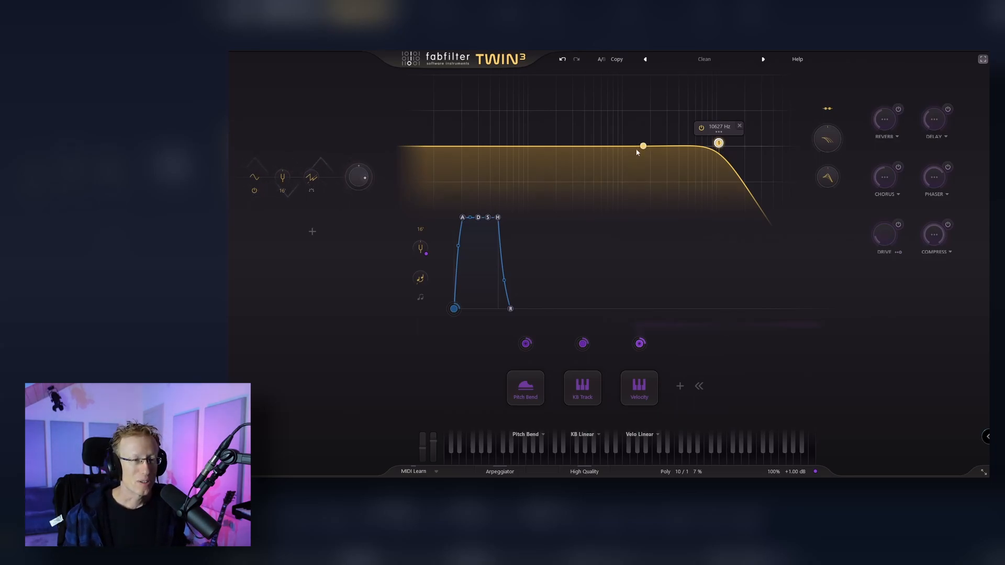
left_click(595, 147)
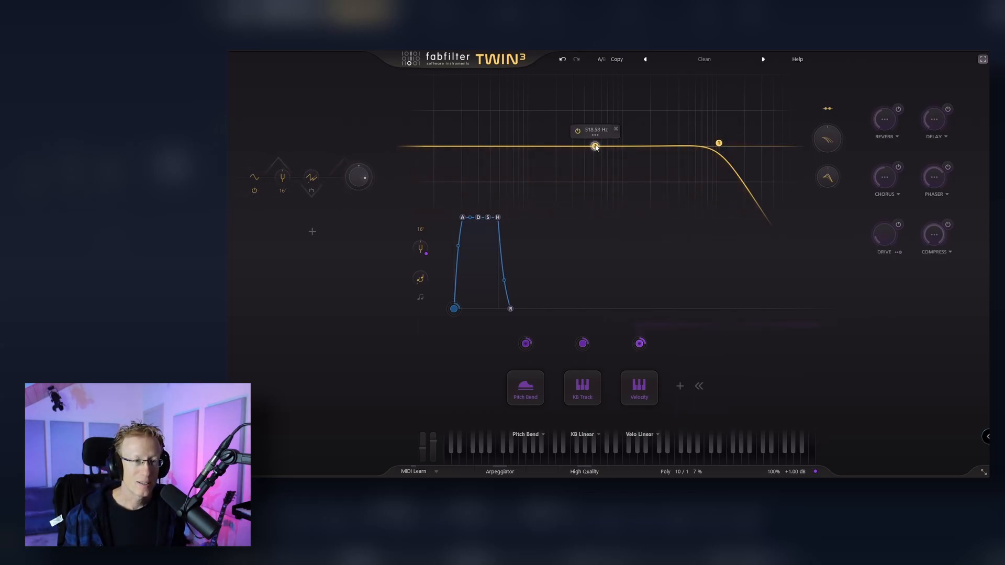
left_click_drag(595, 146, 559, 140)
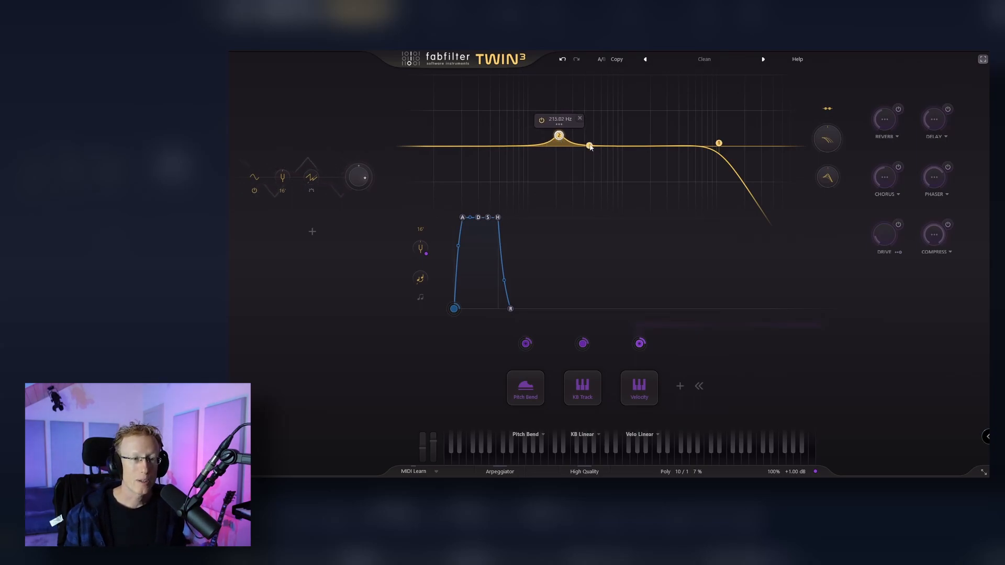
Review filter 1's characters and responses, keep the 12 dB/oct slope, and raise its peak to about 0.356 near 10224 Hz
mouse_move(719, 144)
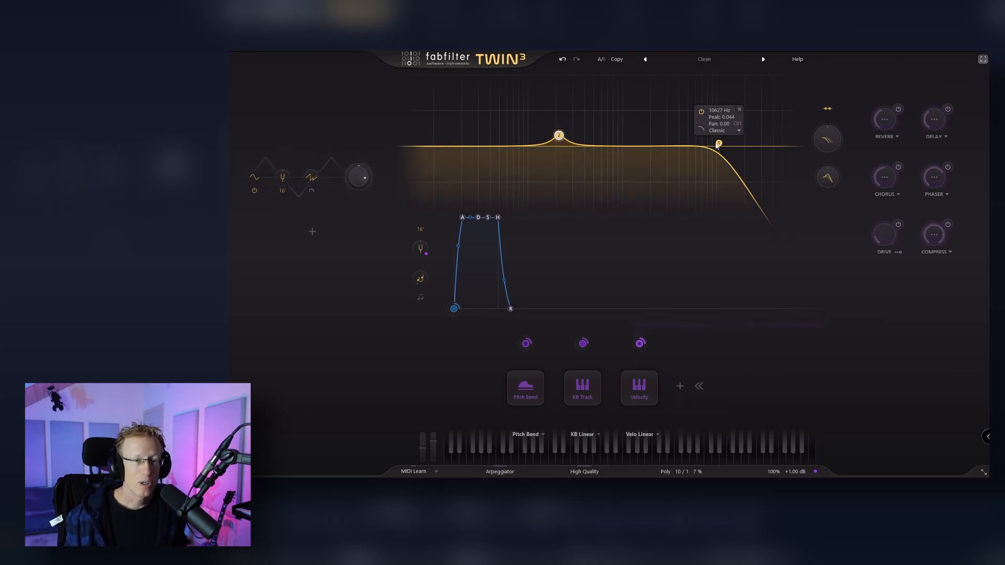
left_click(739, 132)
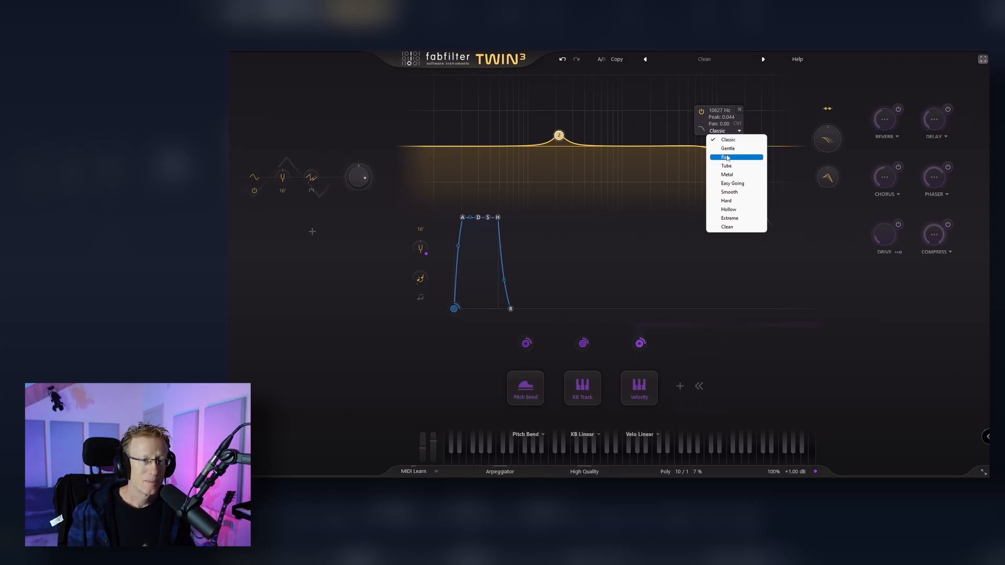
left_click(701, 129)
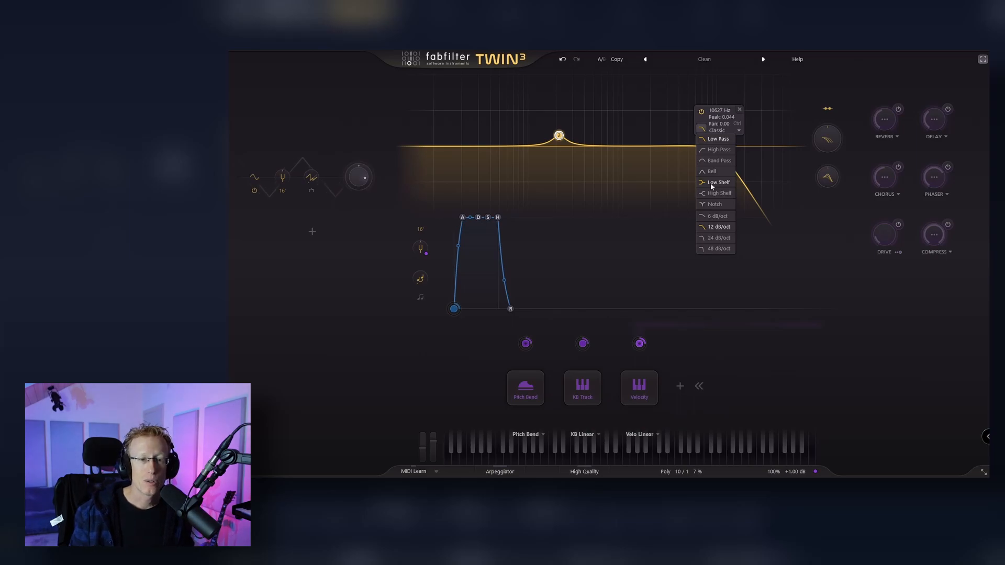
left_click(718, 227)
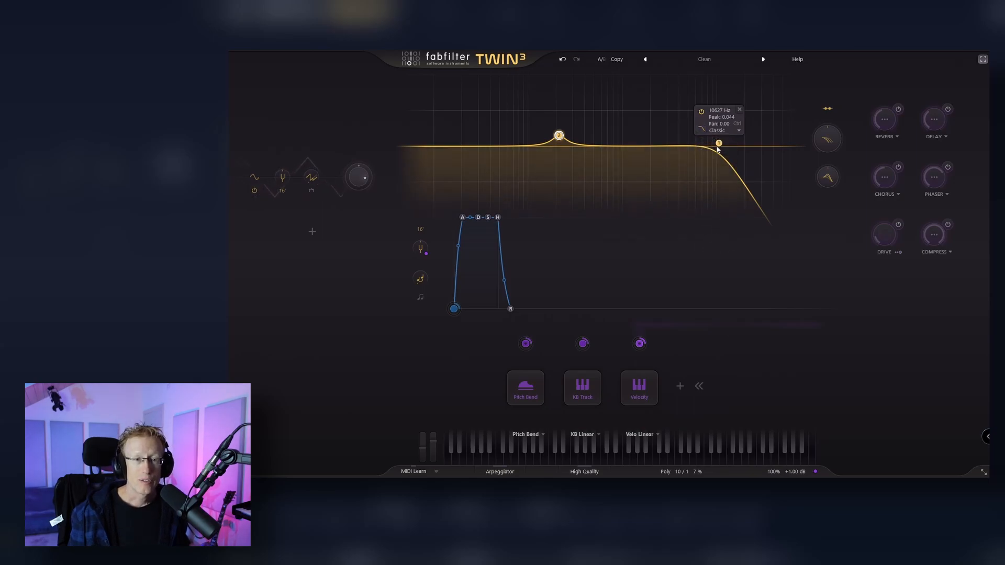
left_click_drag(718, 144, 717, 121)
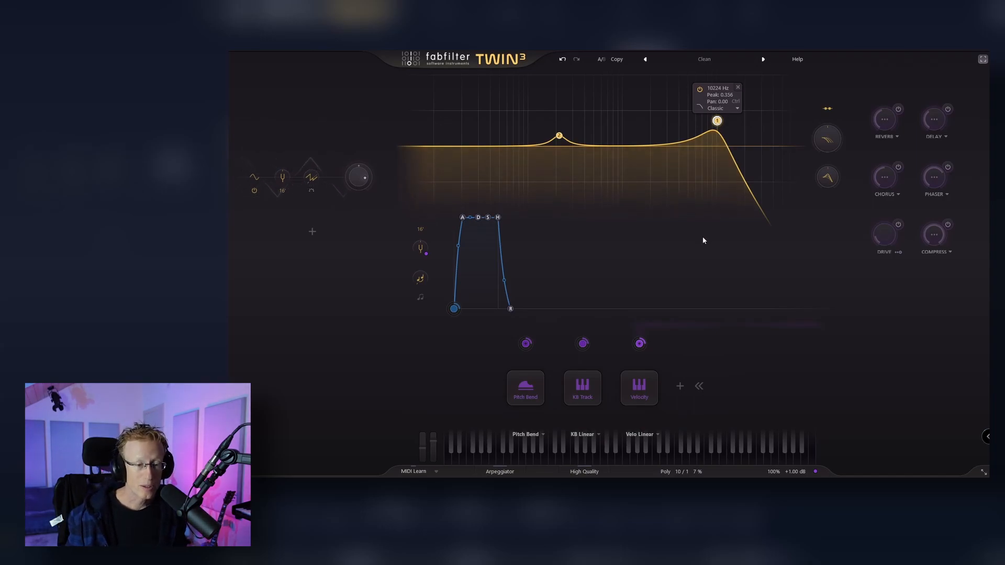
Add a new envelope generator and assign it to modulate filter 1's frequency
left_click(680, 387)
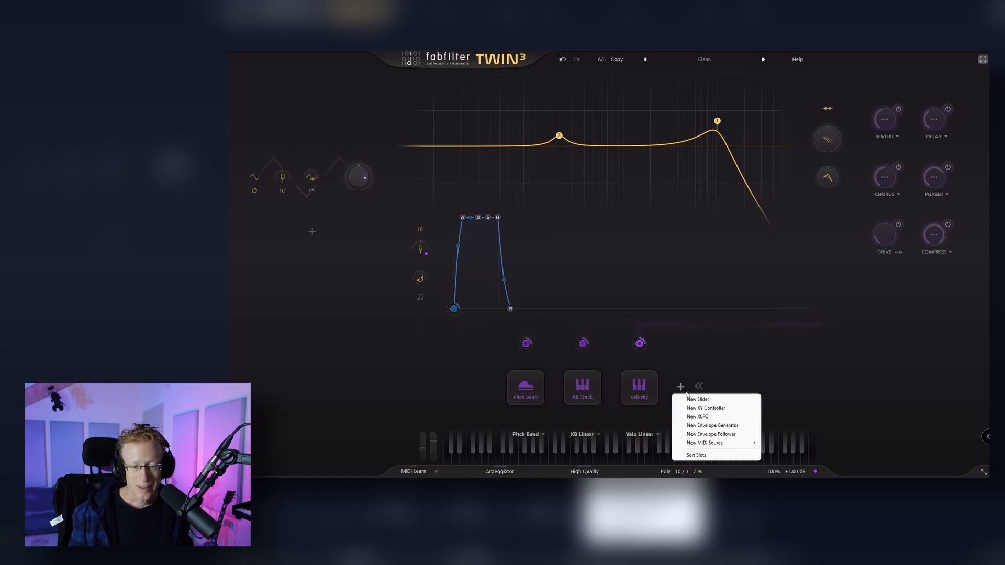
left_click(710, 426)
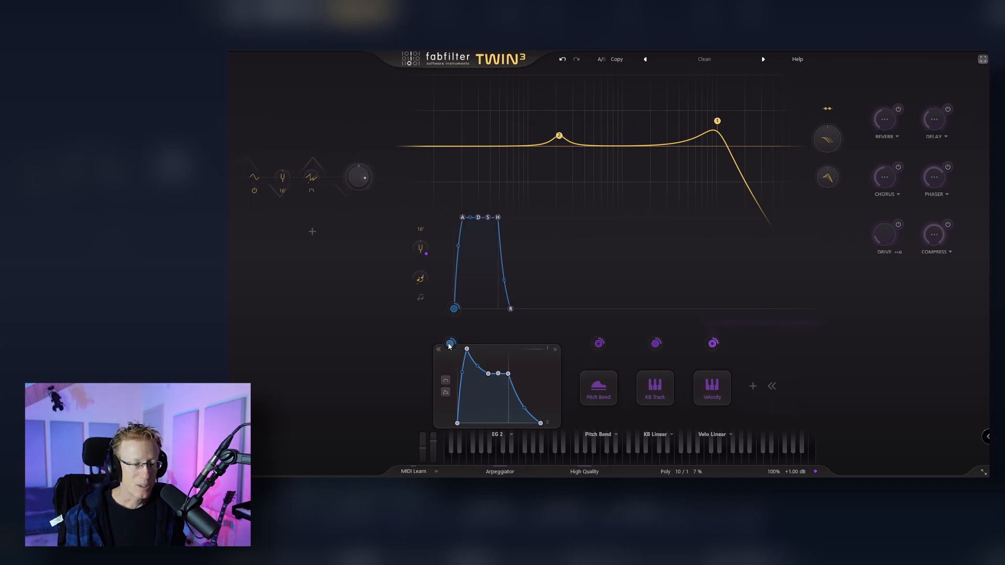
mouse_move(450, 346)
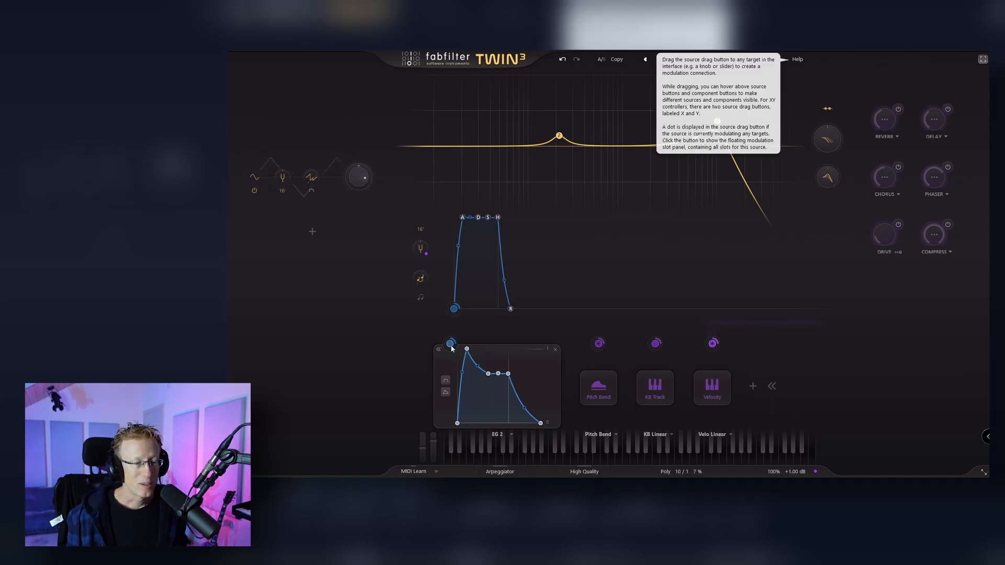
left_click_drag(450, 346, 719, 126)
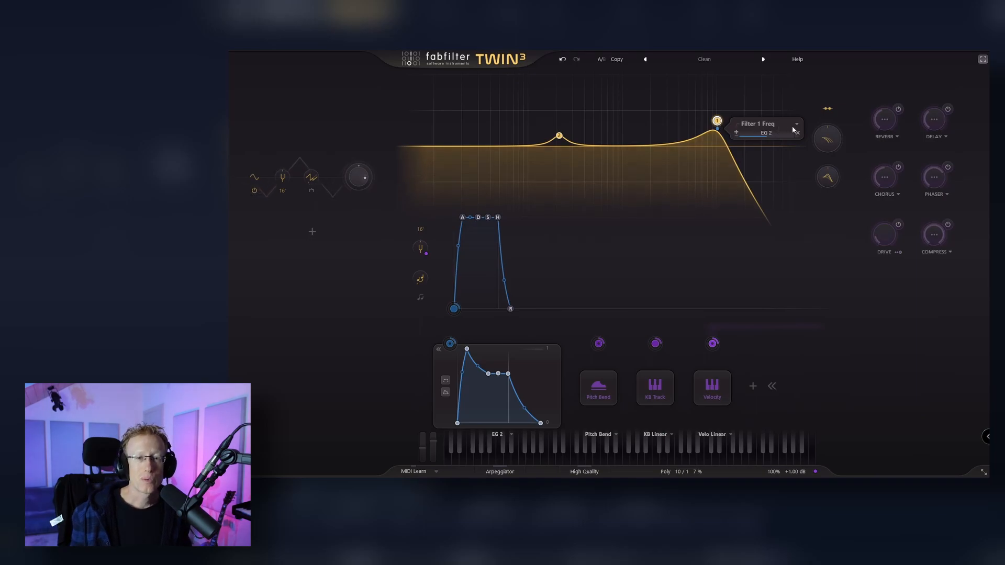
mouse_move(764, 133)
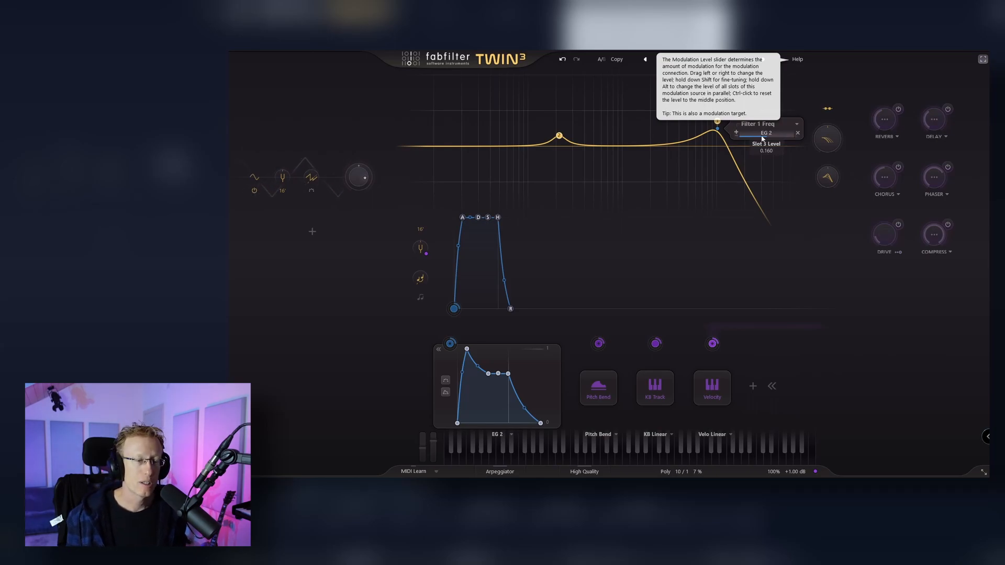
Lengthen the EG 2 attack time and lower filter 1's cutoff to about 1434 Hz
mouse_move(467, 349)
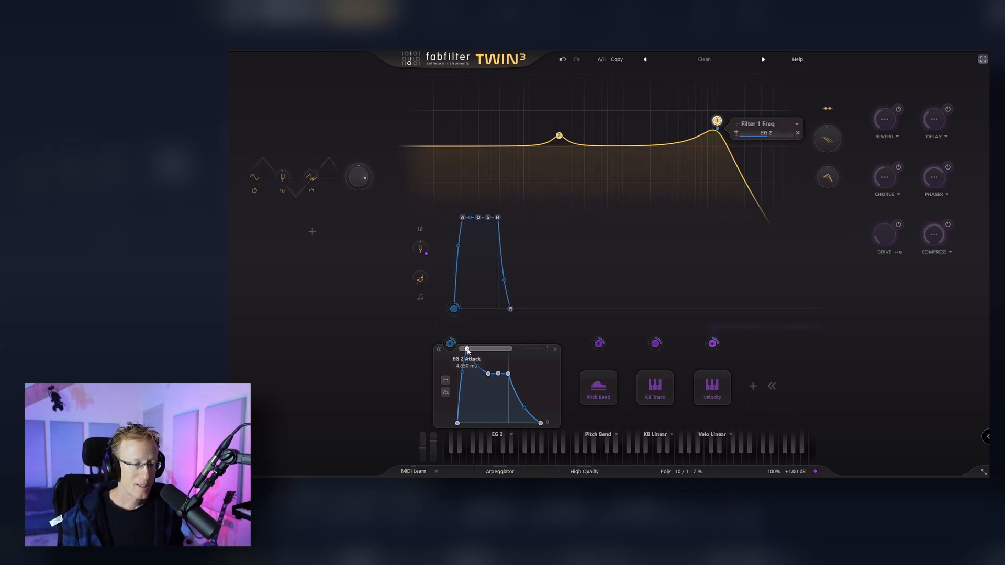
left_click_drag(467, 349, 486, 352)
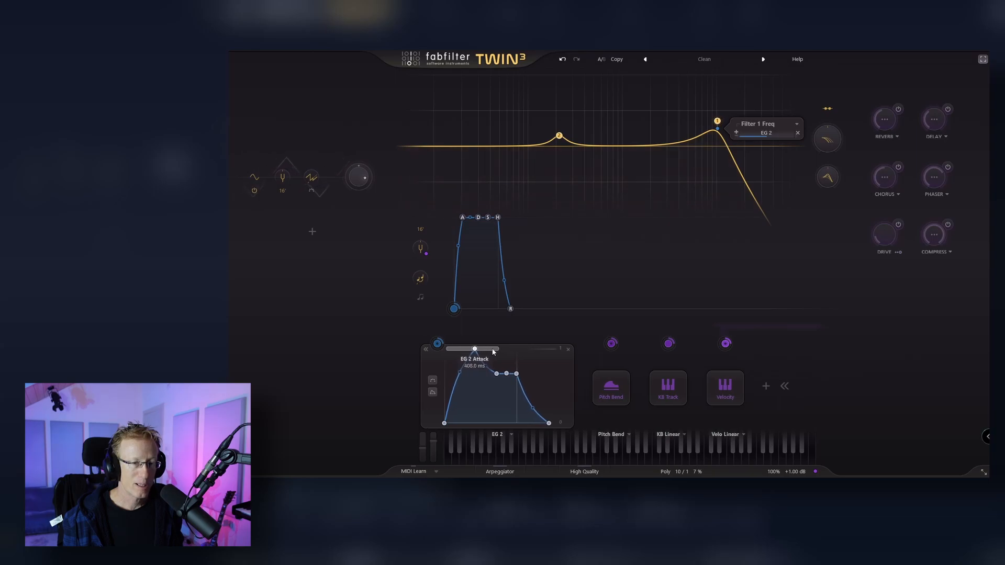
left_click_drag(717, 124, 637, 130)
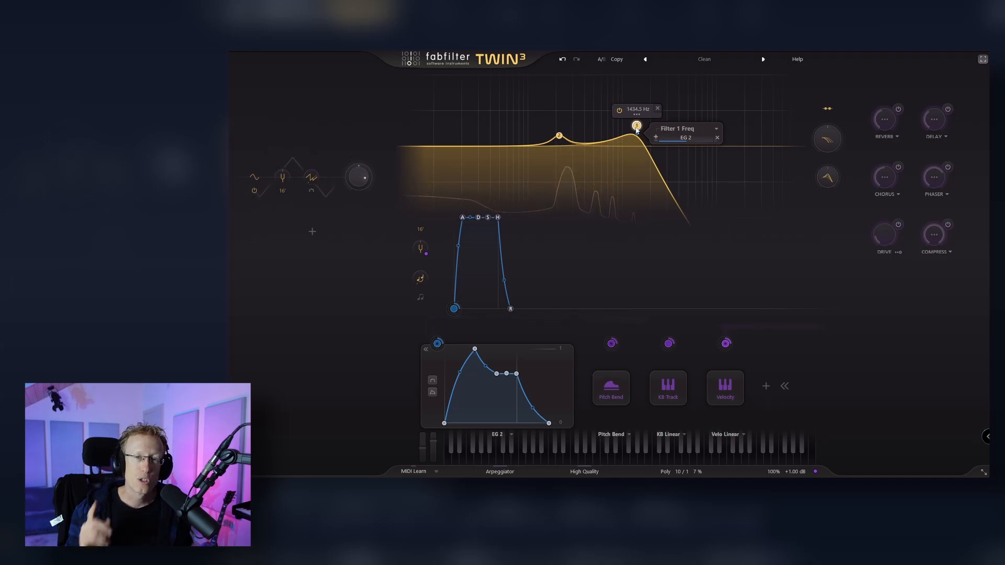
Switch the oscillator's waveform to Sawtooth
left_click(255, 175)
left_click(267, 194)
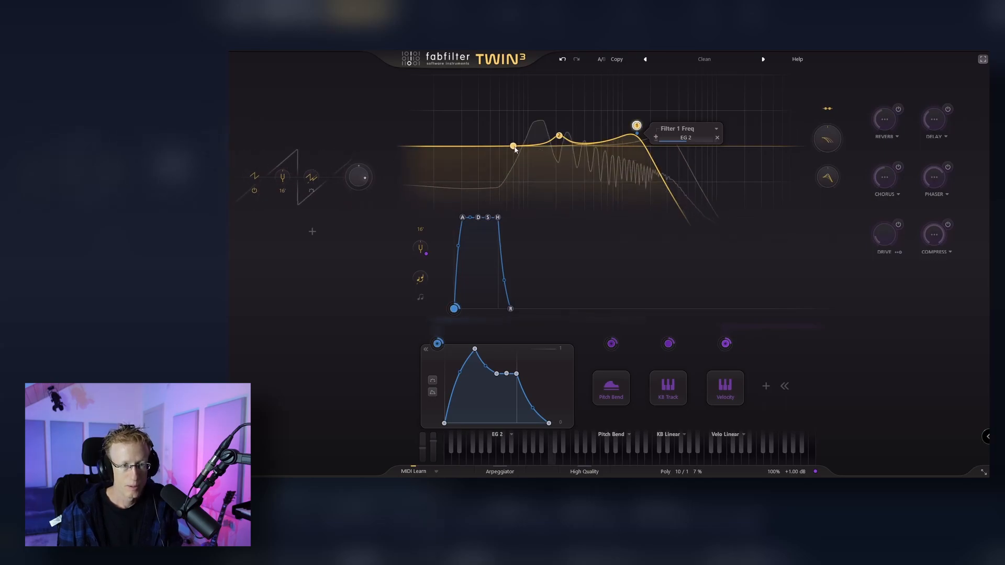
Lower filter 1's cutoff to about 199 Hz and increase the EG 2 modulation level on its frequency
mouse_move(638, 127)
left_mouse_down()
mouse_move(529, 134)
mouse_move(558, 133)
left_mouse_up()
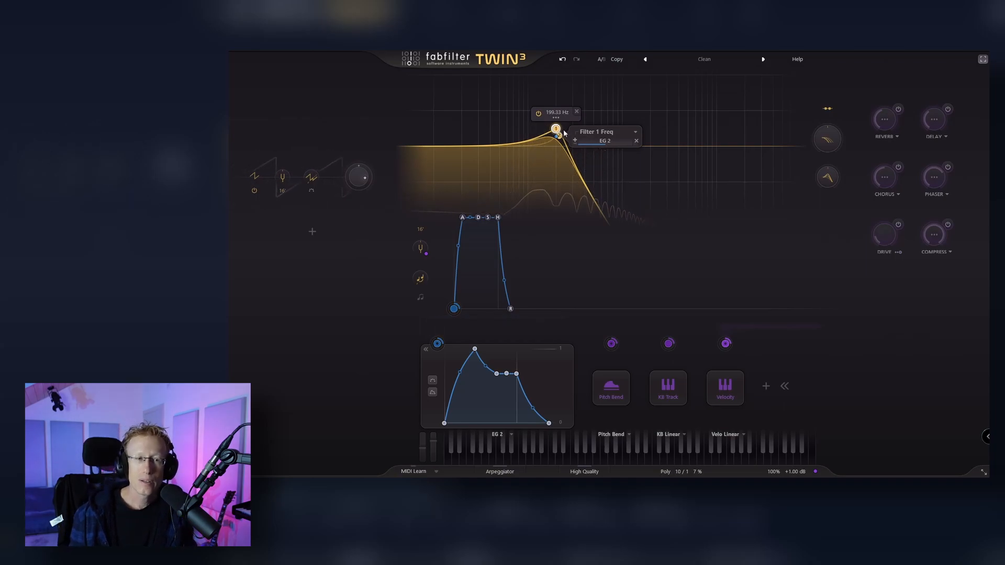
mouse_move(595, 140)
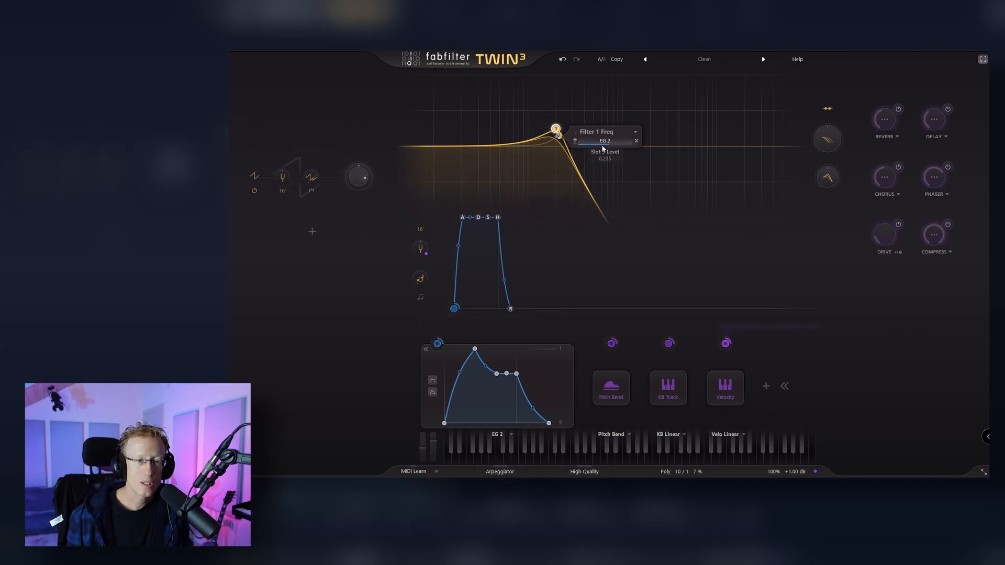
left_click_drag(614, 146, 687, 143)
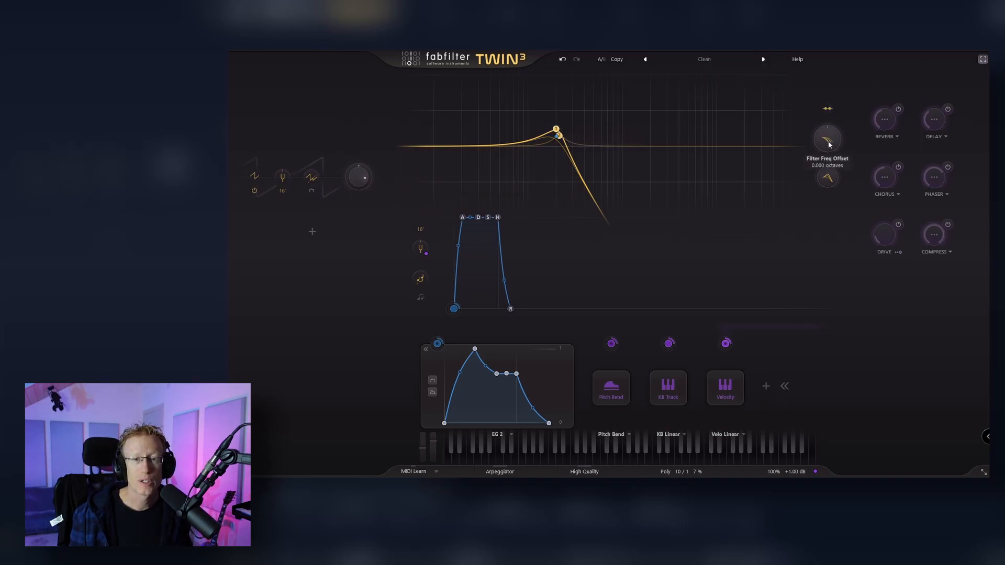
Examine the filter routing choices and the reverb's preset options without changing either
left_click(827, 110)
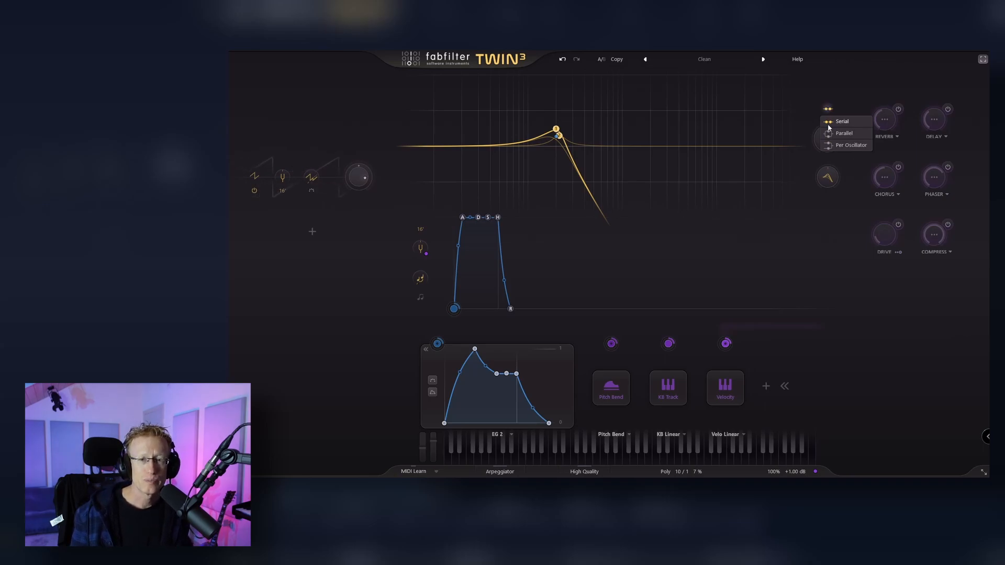
left_click(852, 91)
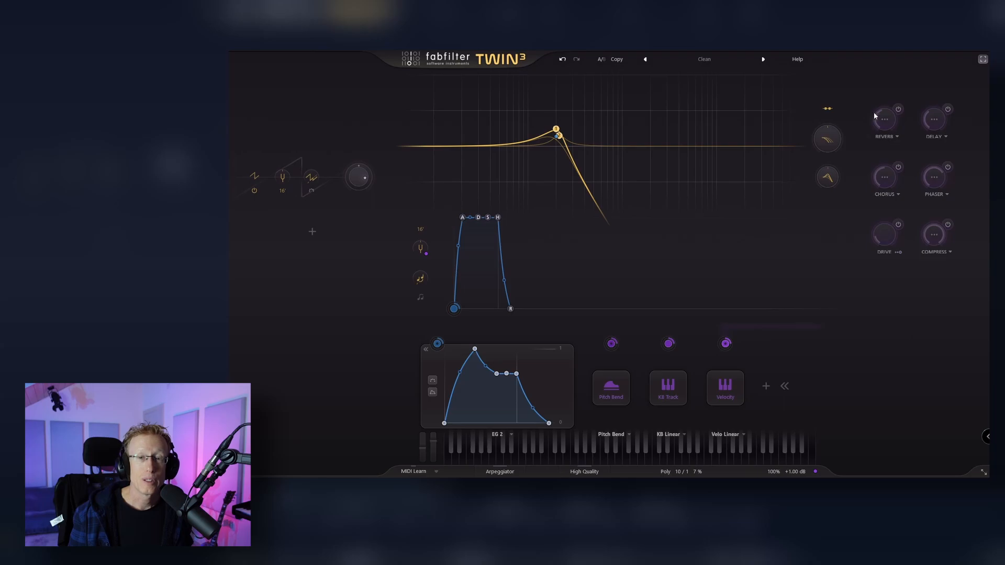
left_click(897, 137)
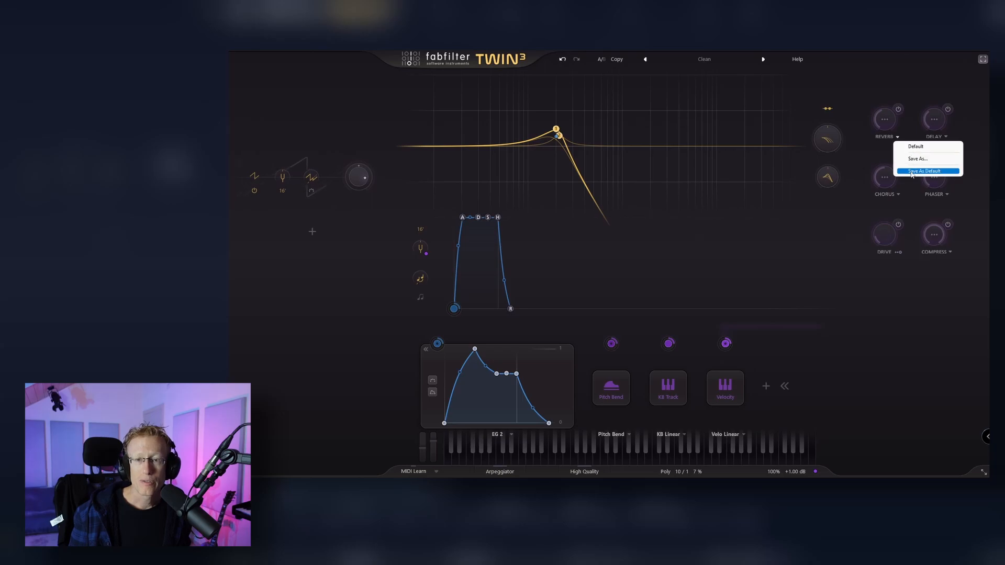
left_click(882, 97)
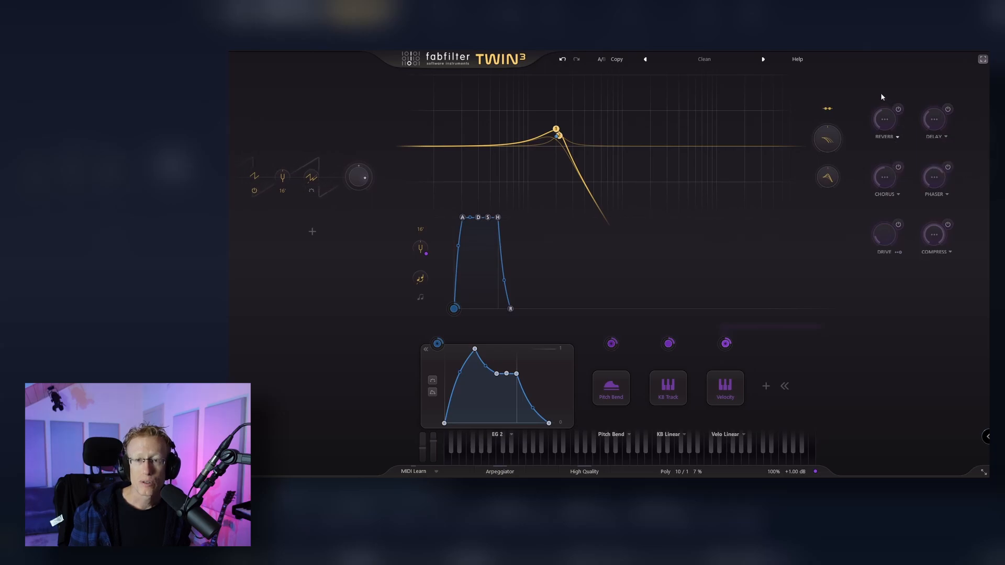
Open the reverb's detailed settings, switch the reverb on, and check its time, brightness and predelay controls
left_click(884, 120)
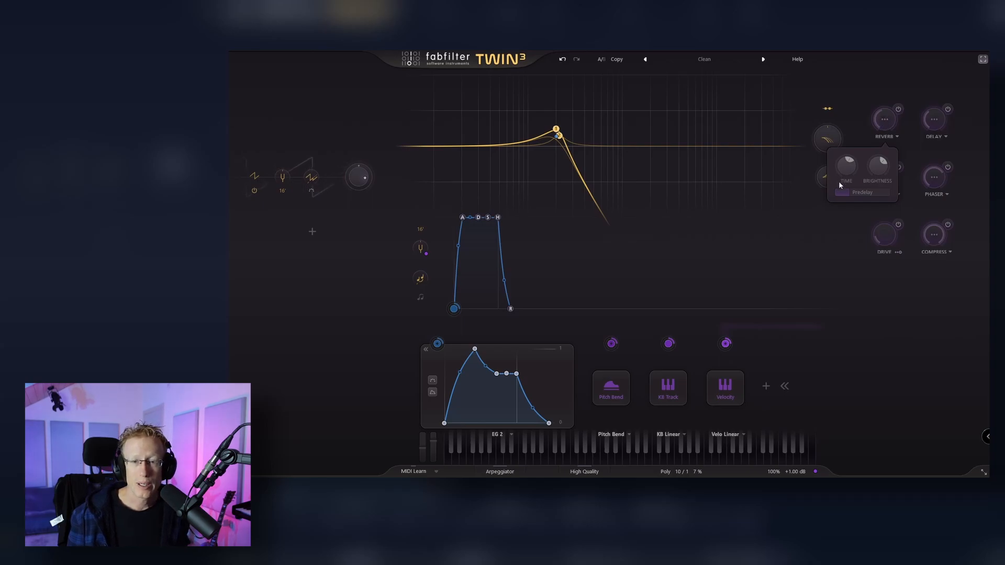
left_click(898, 112)
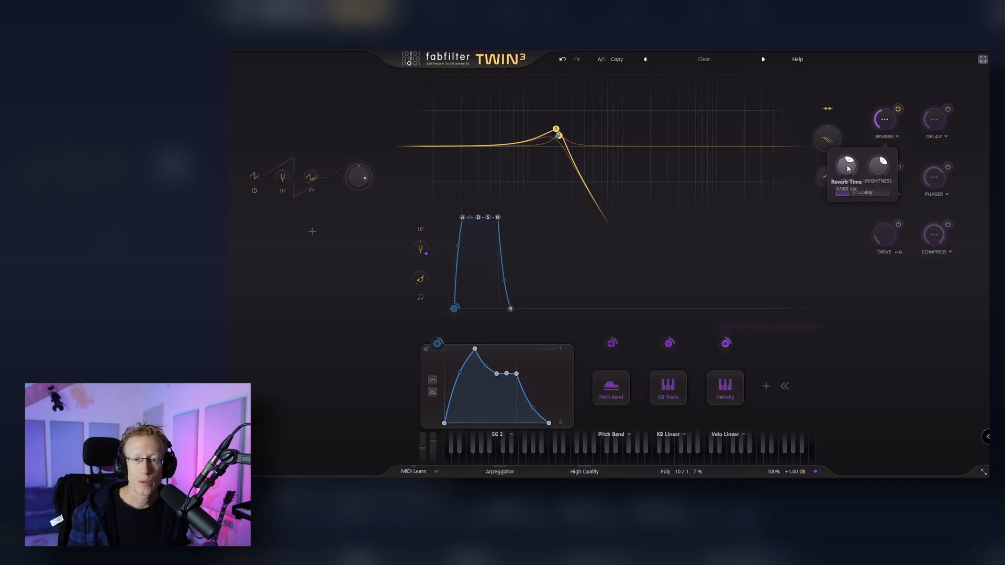
mouse_move(881, 167)
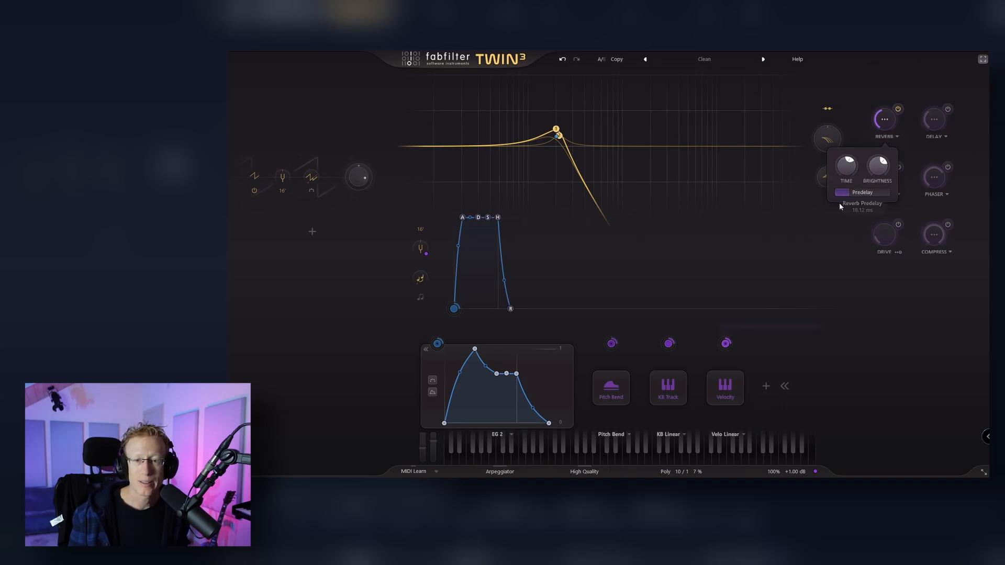
mouse_move(847, 196)
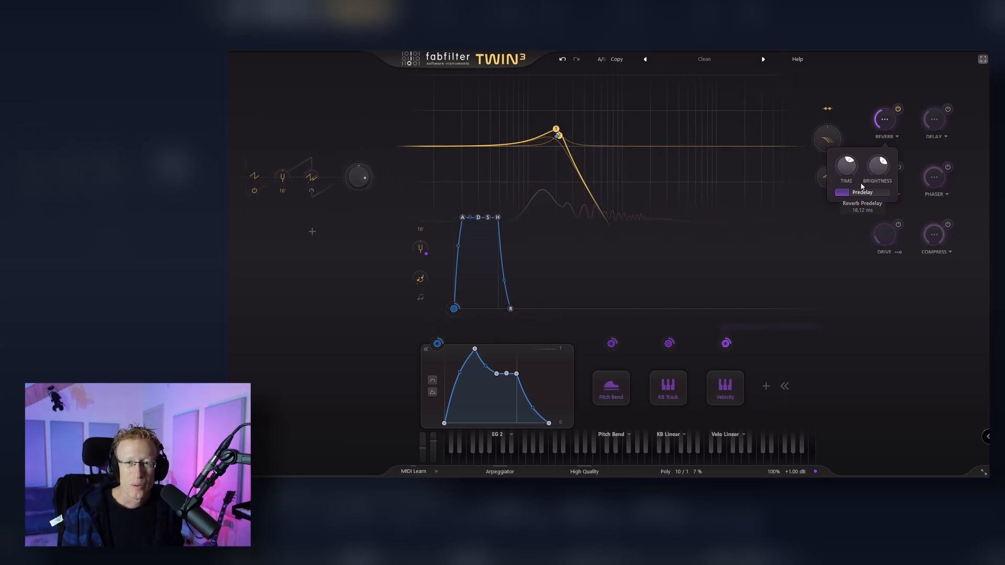
Switch the delay effect on and adjust its amount
left_click_drag(946, 124, 933, 136)
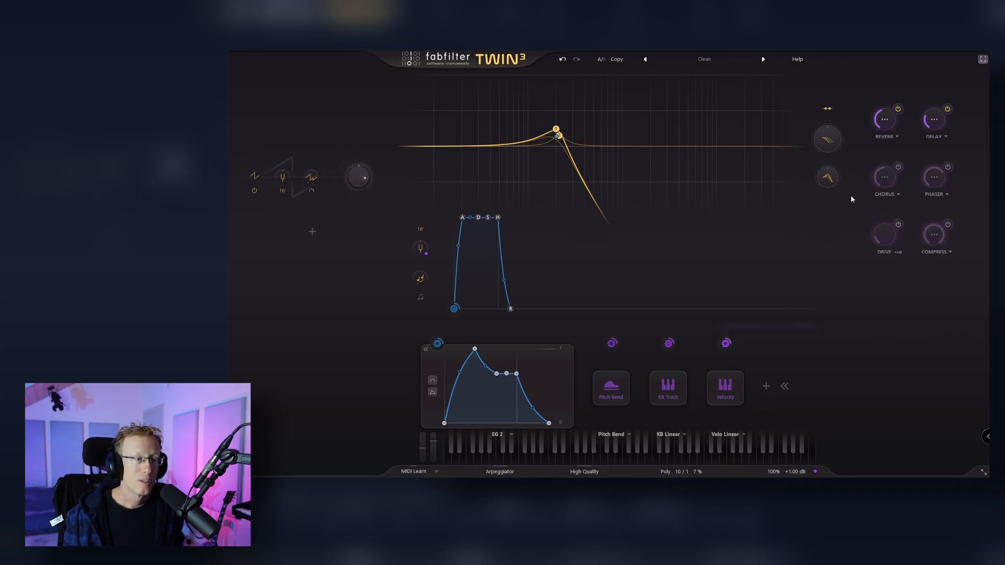
Add three more oscillators below the first one
left_click(311, 232)
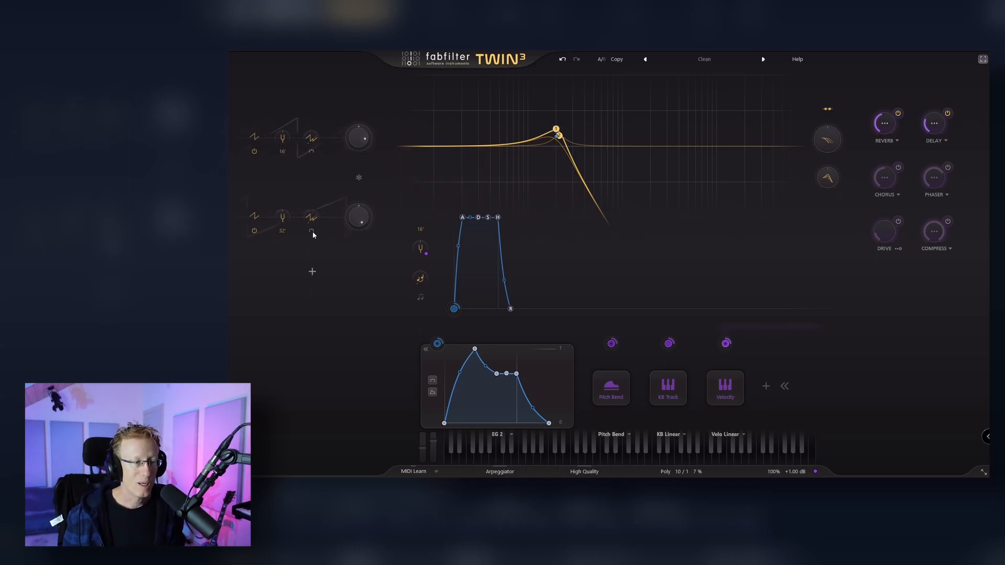
left_click(311, 273)
left_click(311, 307)
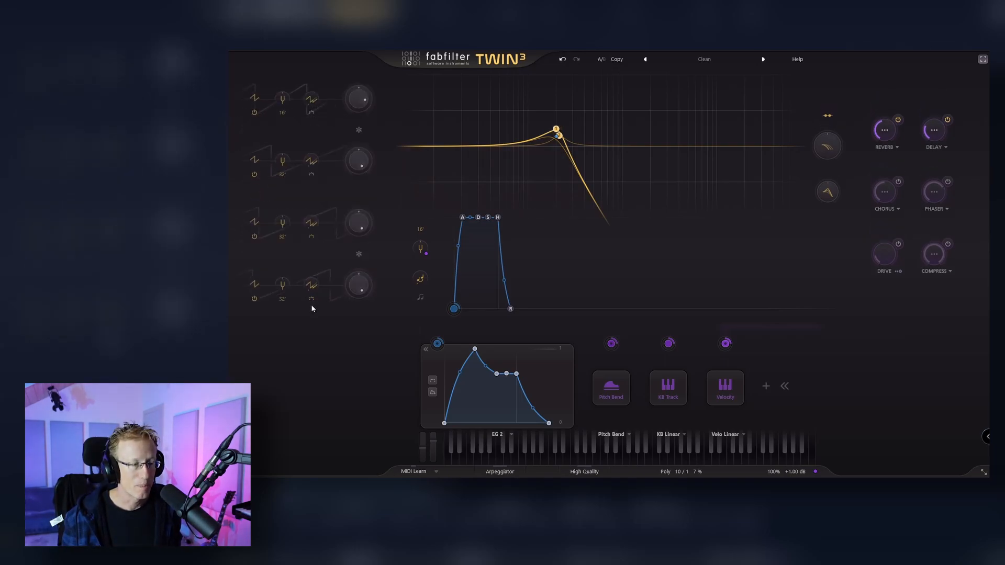
Set oscillator 2's octave to 0 octaves
mouse_move(359, 175)
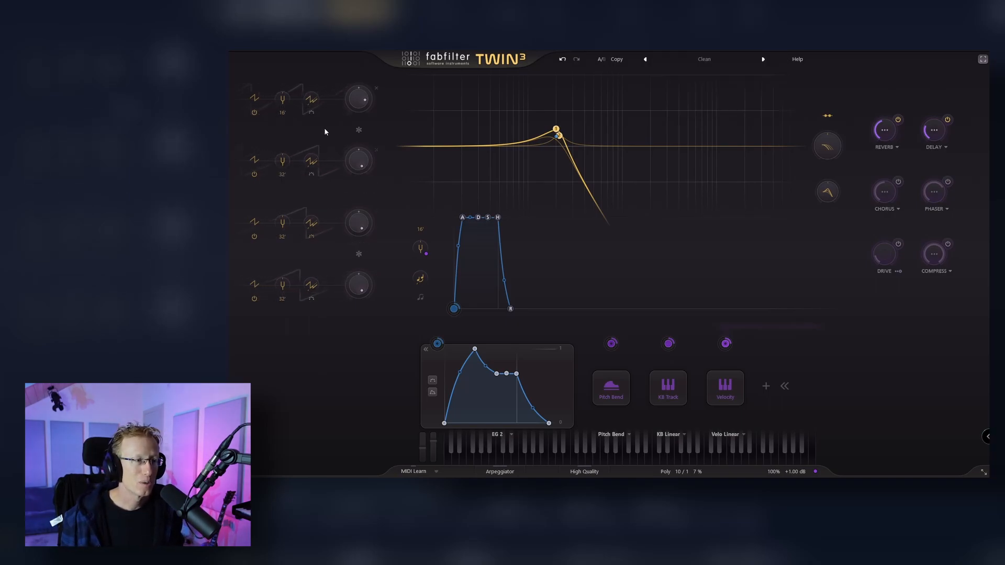
mouse_move(360, 132)
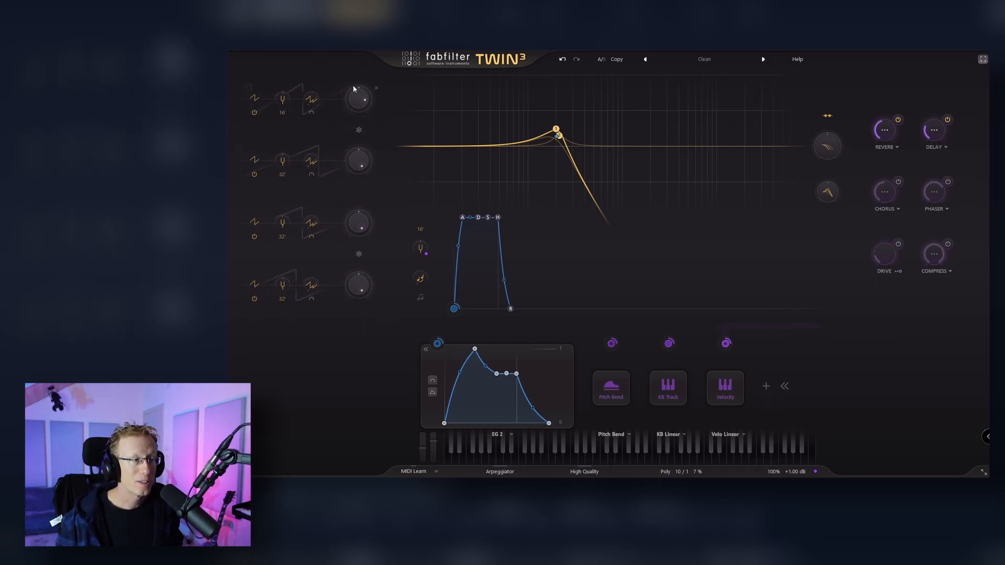
mouse_move(343, 99)
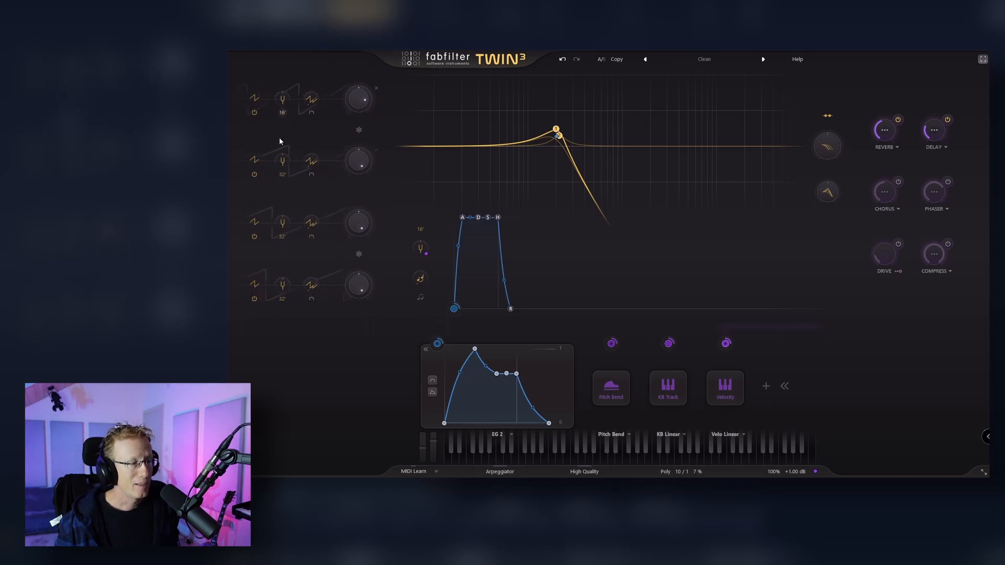
left_click(283, 174)
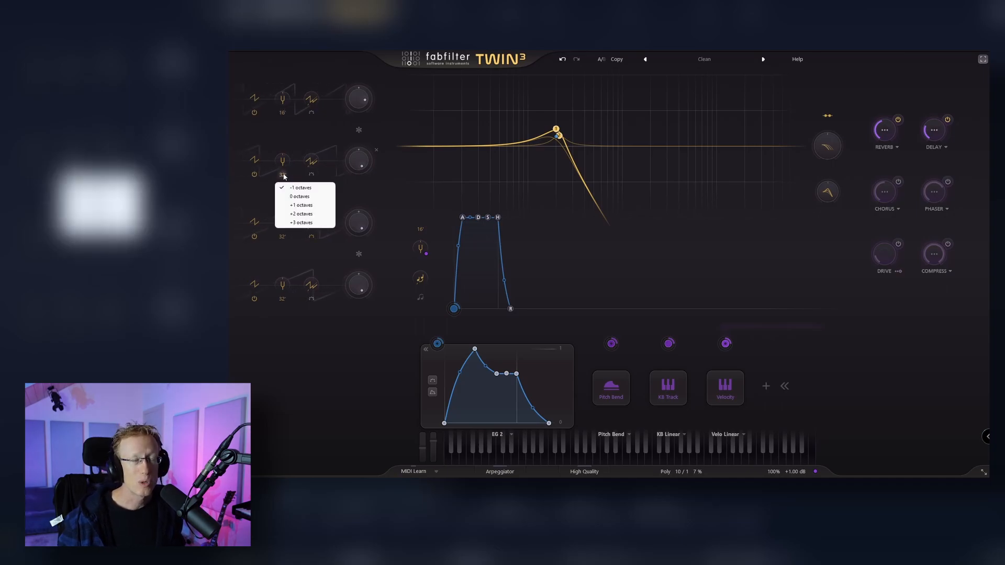
left_click(300, 196)
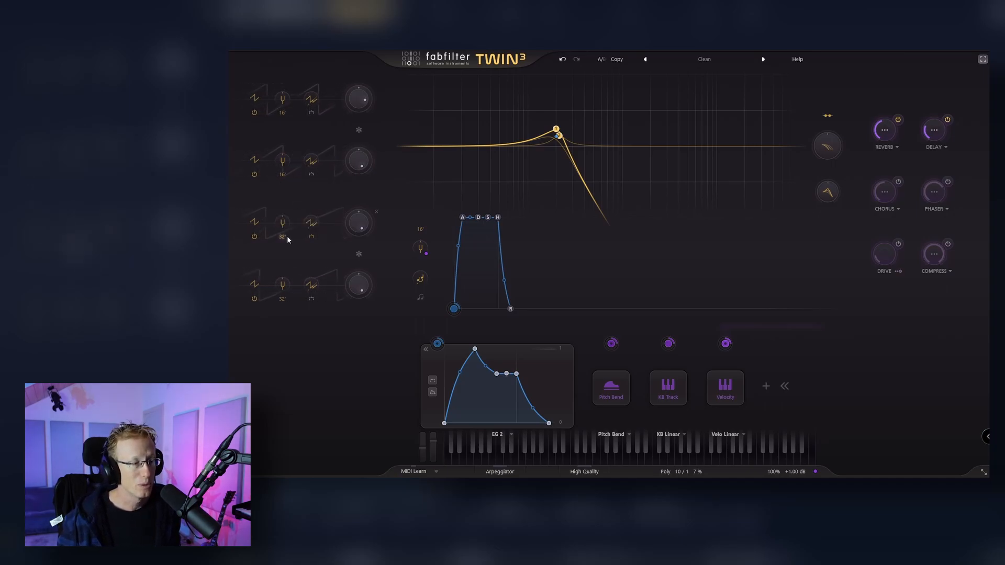
Set oscillator 3's octave to +1 octaves and oscillator 4's to +3 octaves
left_click(283, 236)
left_click(288, 293)
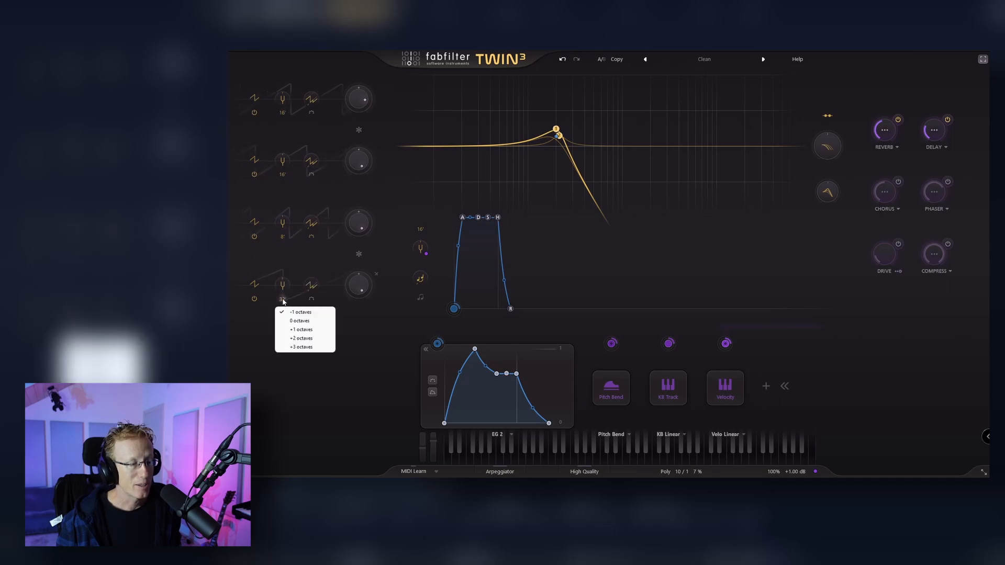
left_click(303, 345)
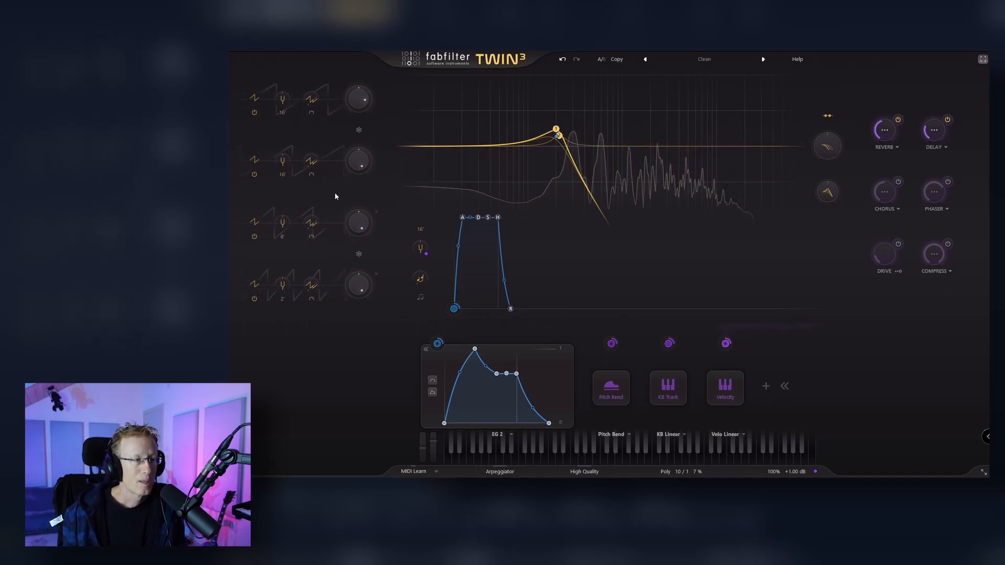
Rebalance the levels of oscillators 2, 3 and 4, and set oscillator 4's octave to 0 octaves
left_click_drag(359, 159, 353, 321)
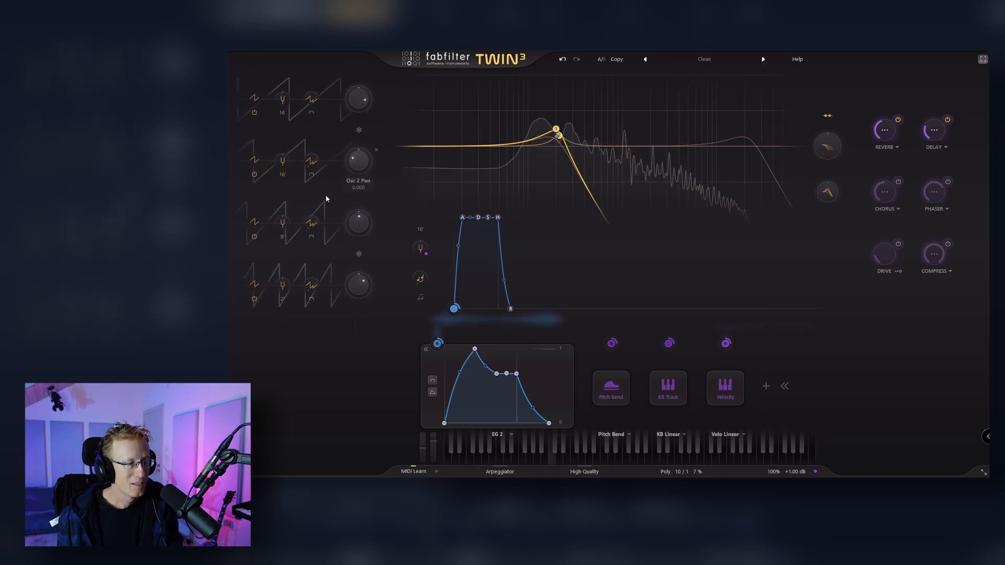
left_click(283, 298)
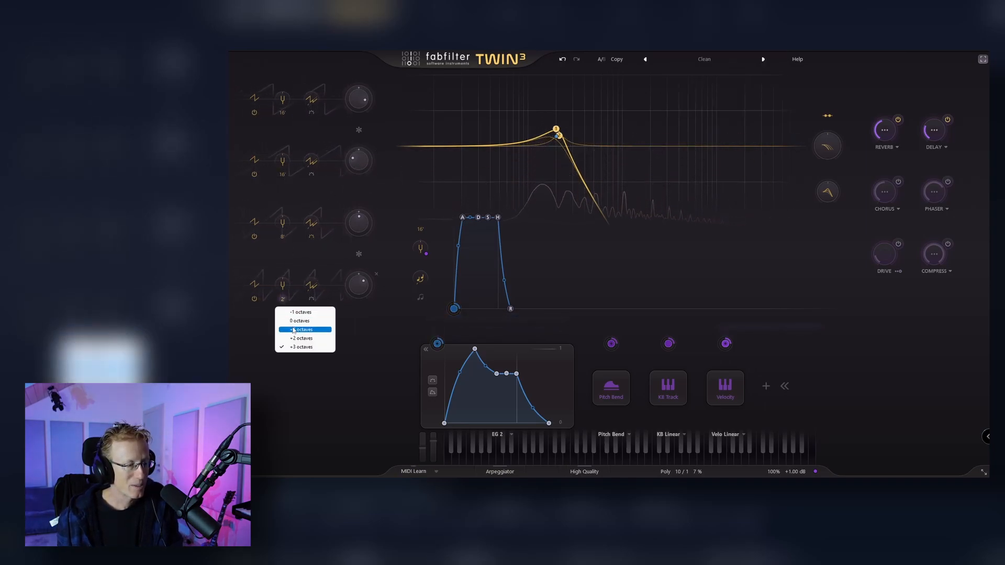
left_click(296, 321)
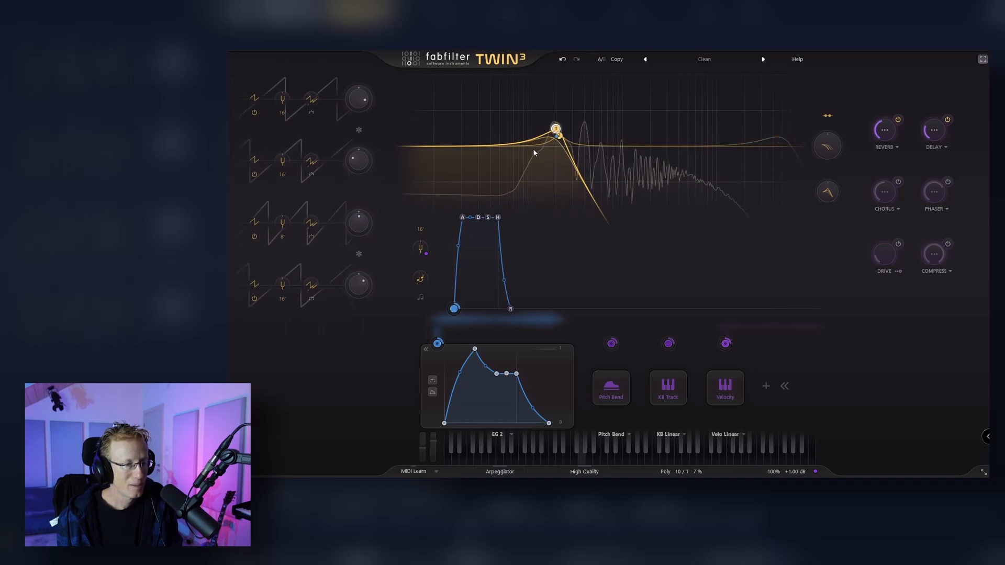
Lower filter 1's cutoff to about 56.7 Hz and set oscillator 3's octave to 0 octaves
left_click_drag(555, 130, 507, 130)
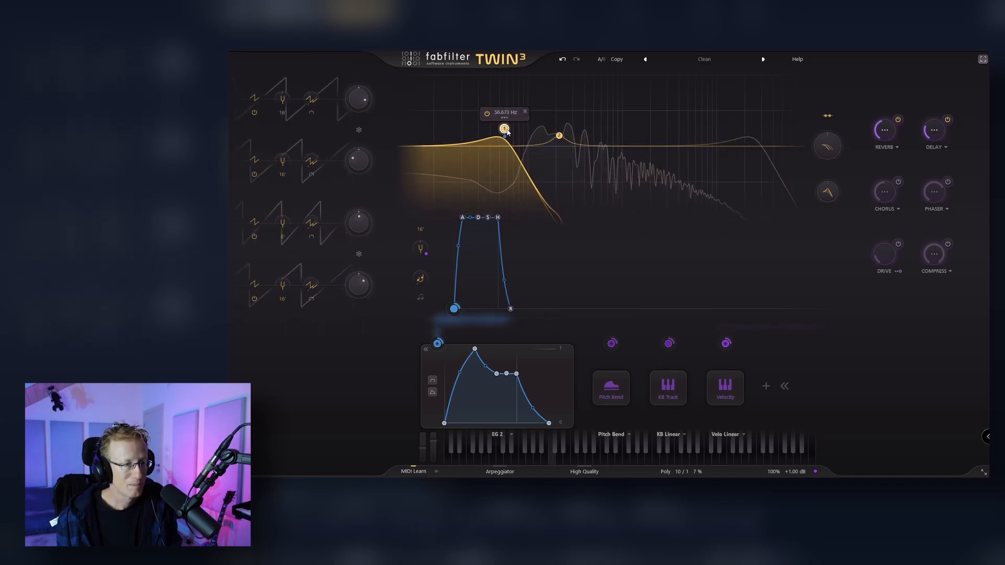
left_click(284, 236)
left_click(290, 259)
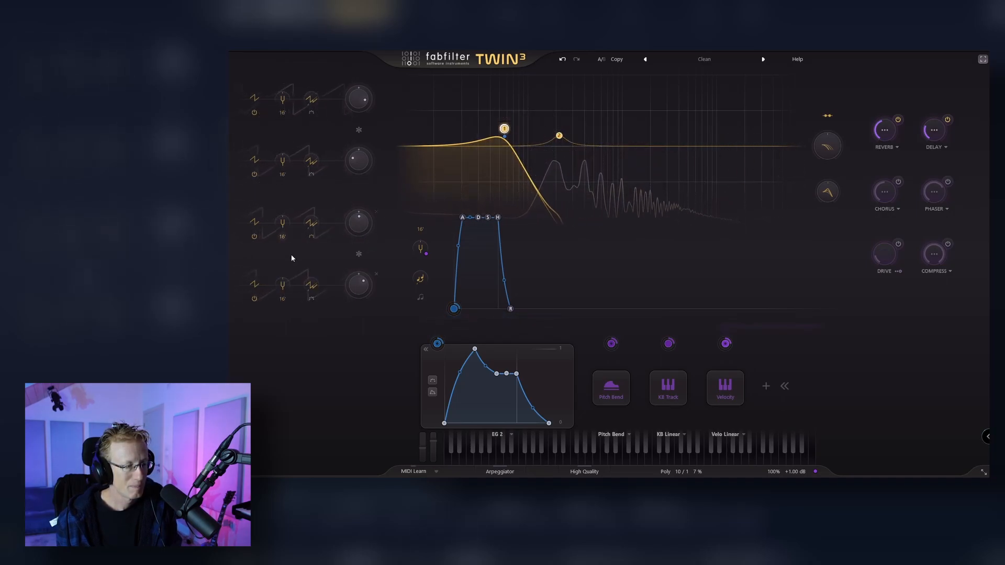
Change oscillator 3 to a square waveform and oscillator 4 to a triangle waveform
left_click(254, 223)
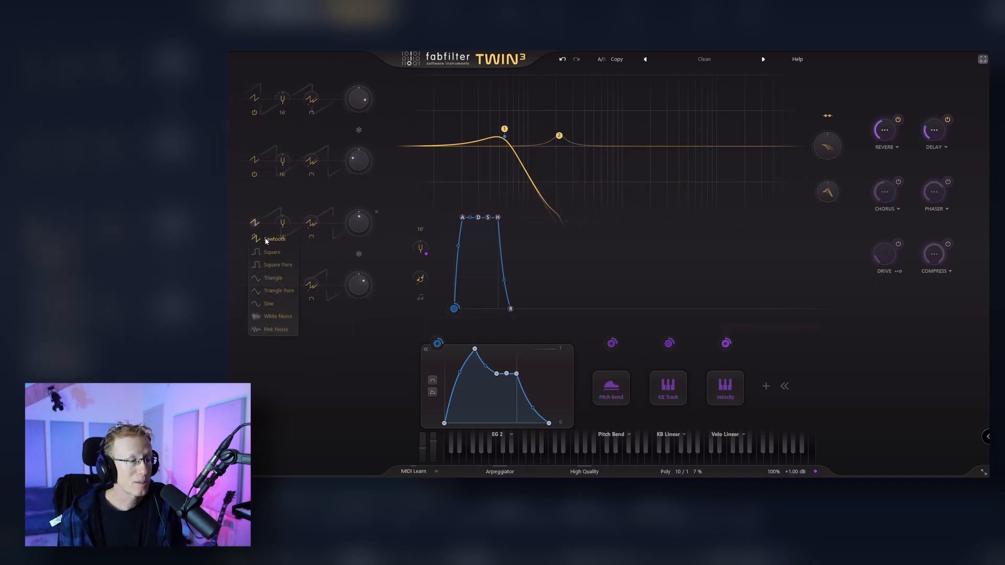
left_click(273, 268)
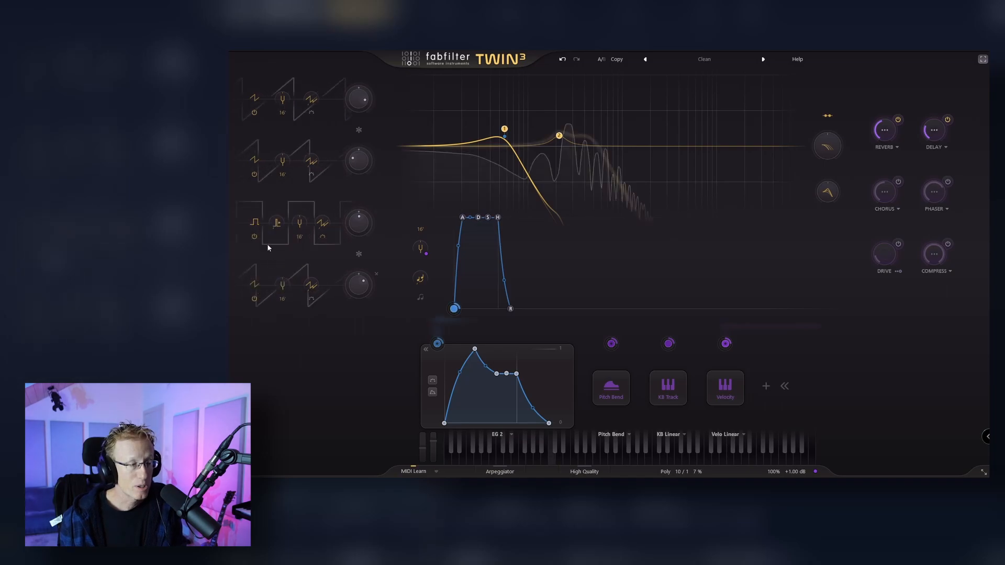
left_click(255, 285)
left_click(270, 342)
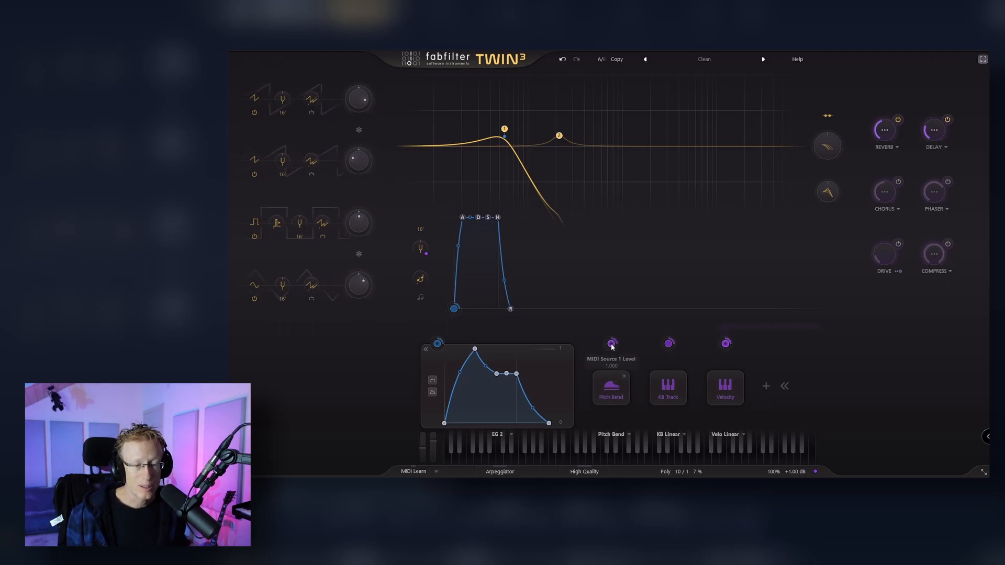
Examine the modulation targets of Pitch Bend and Velocity, and view the KB Track source's settings
mouse_move(611, 345)
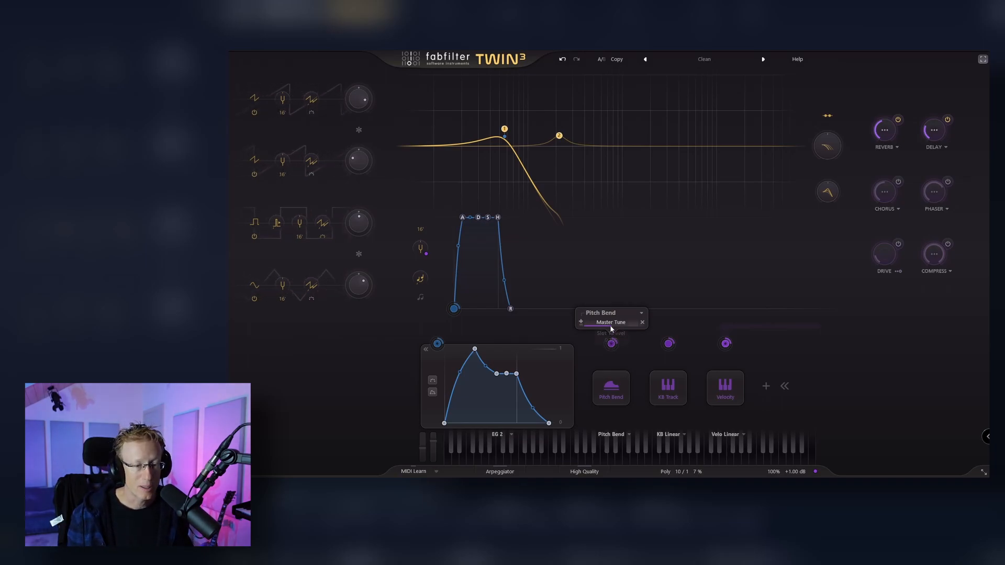
left_click(667, 384)
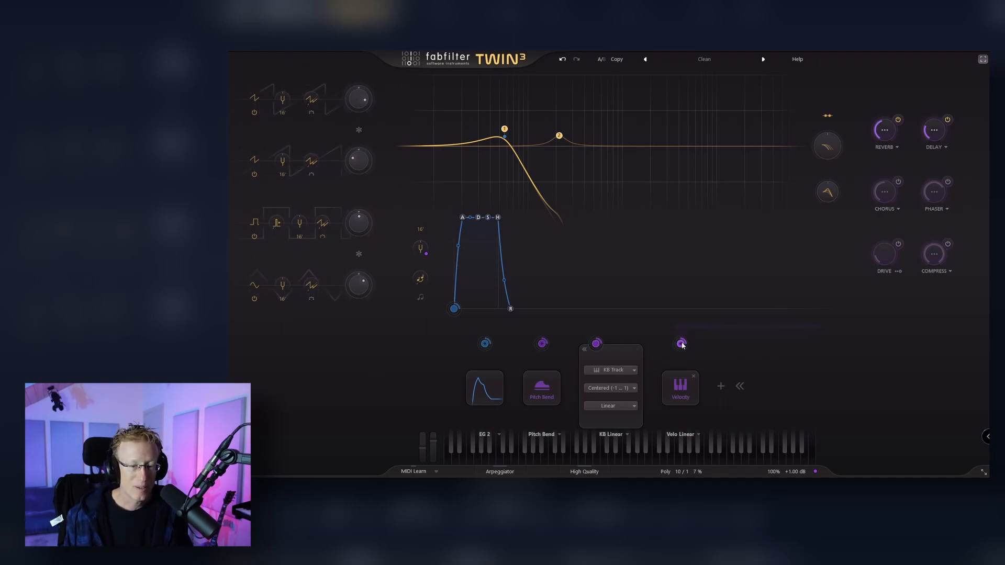
mouse_move(681, 344)
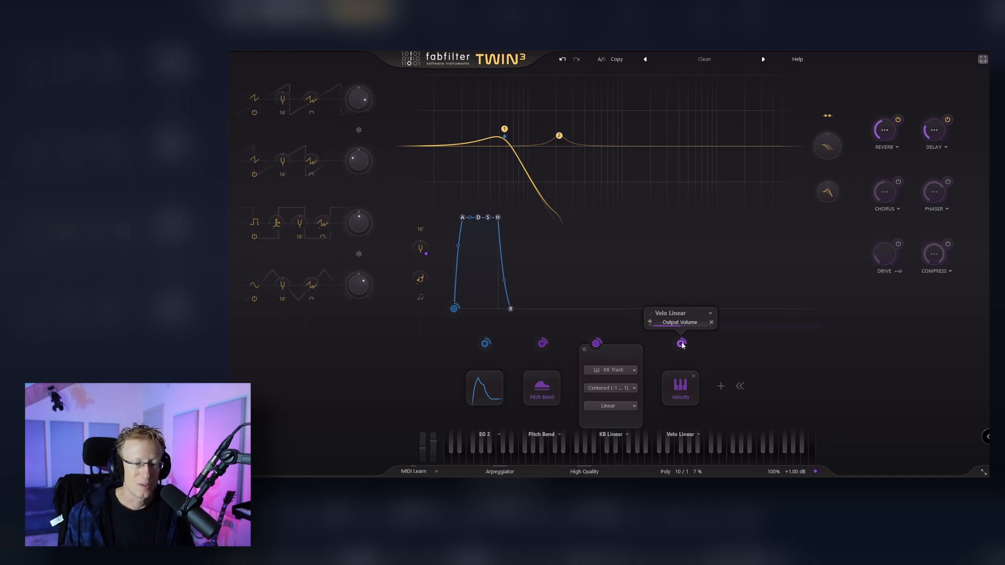
Add a new slider modulation source and raise it to about halfway
left_click(720, 386)
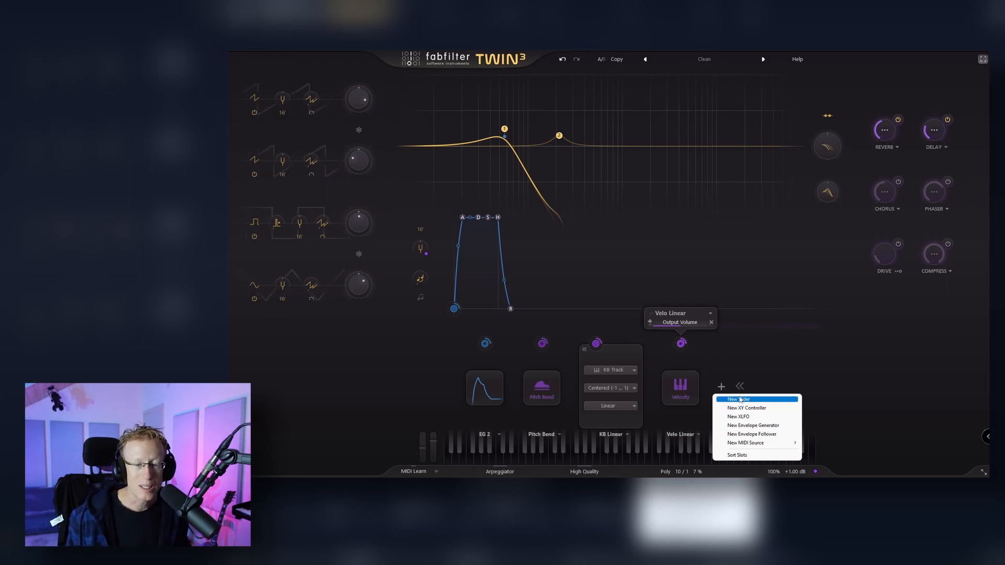
left_click(740, 399)
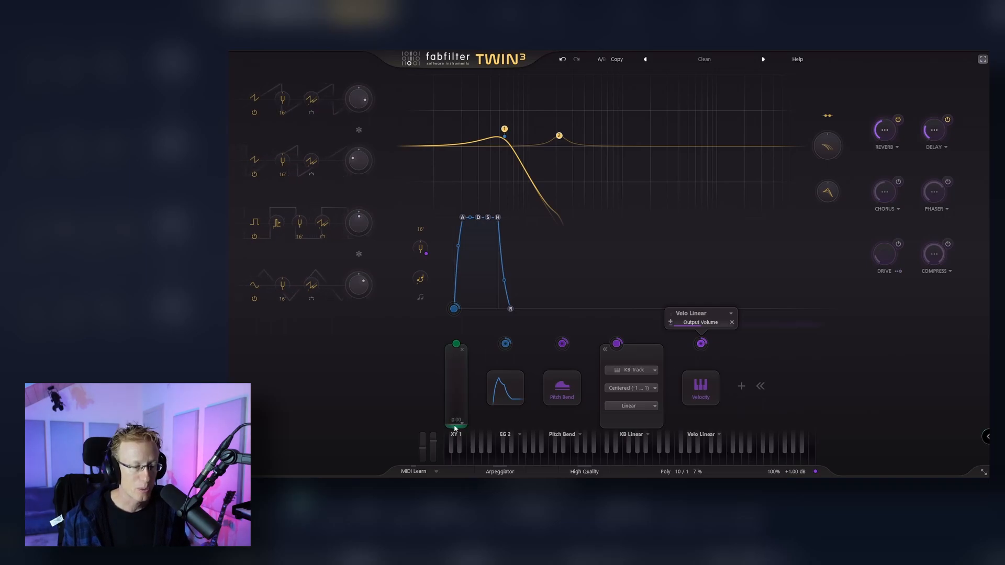
left_click_drag(455, 428, 453, 398)
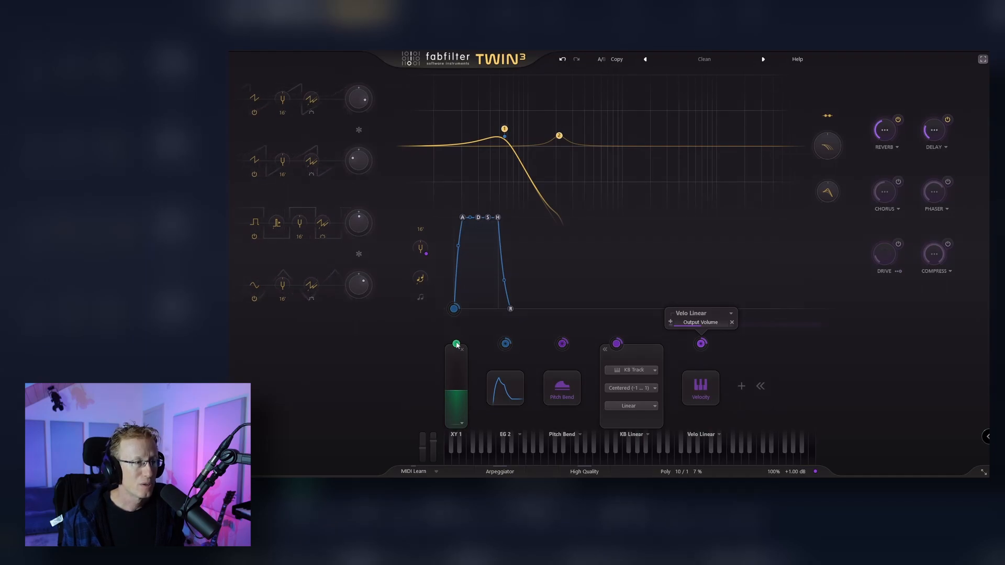
Assign the XY 1 slider to the levels of all four oscillators and set the slider to about 0.59
left_click_drag(456, 344, 359, 98)
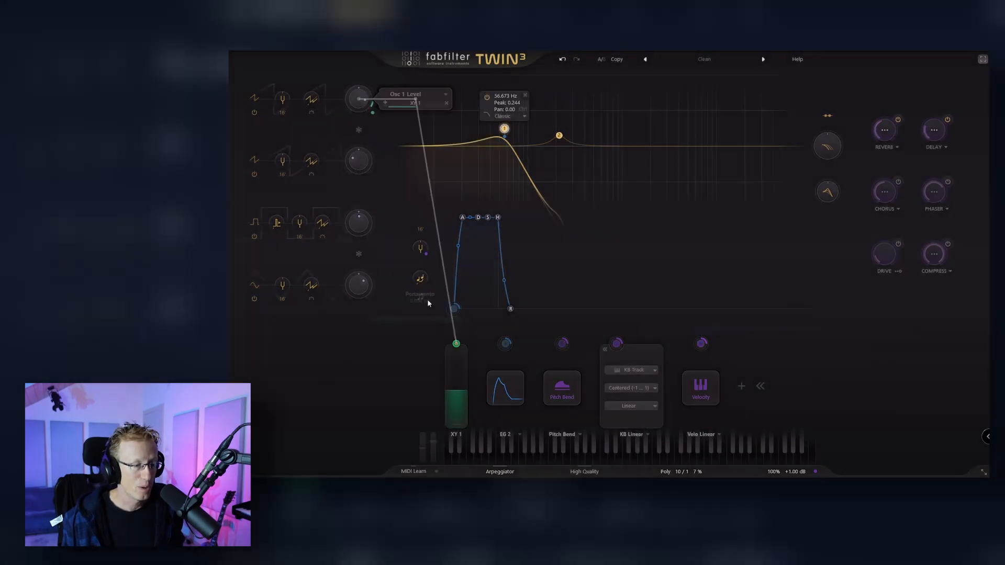
left_click_drag(456, 344, 358, 160)
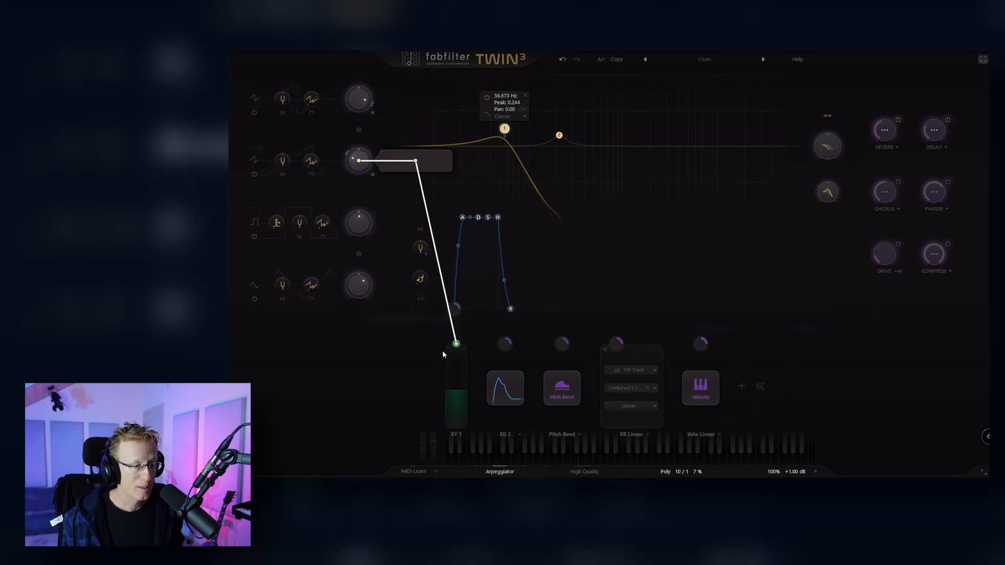
left_click_drag(455, 344, 359, 222)
left_click_drag(456, 343, 360, 285)
mouse_move(455, 391)
left_mouse_down()
mouse_move(456, 345)
mouse_move(467, 382)
left_mouse_up()
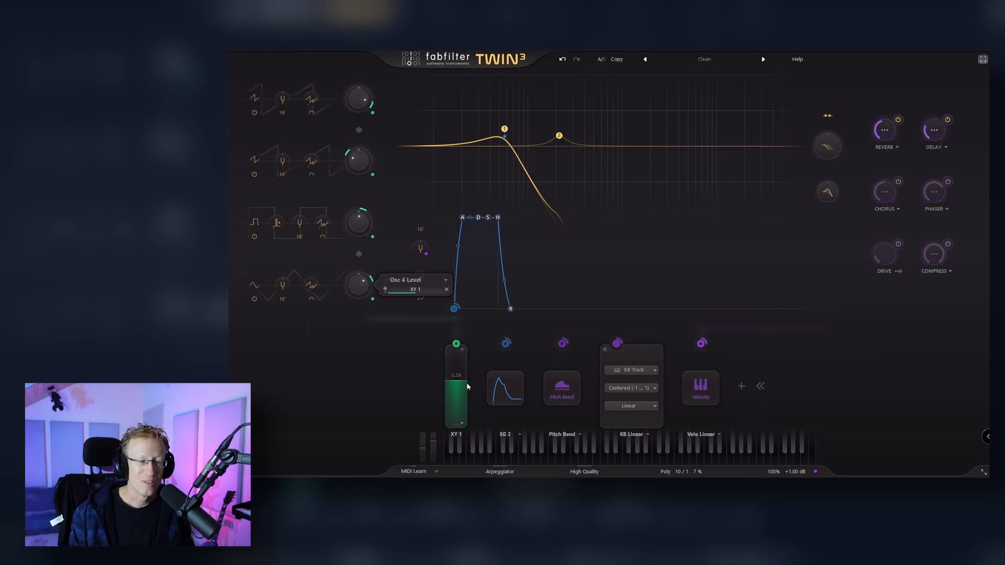
mouse_move(460, 394)
left_mouse_down()
mouse_move(459, 382)
mouse_move(456, 408)
mouse_move(451, 356)
mouse_move(464, 366)
mouse_move(467, 413)
mouse_move(470, 385)
left_mouse_up()
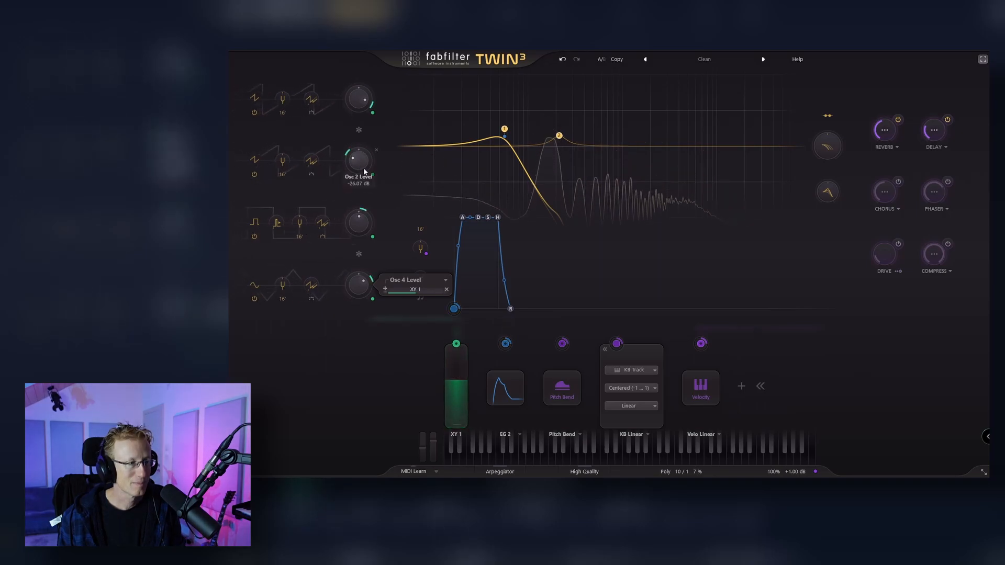
Review the XY 1 slider's list of modulation targets and the modulation level controls in it
left_click(455, 345)
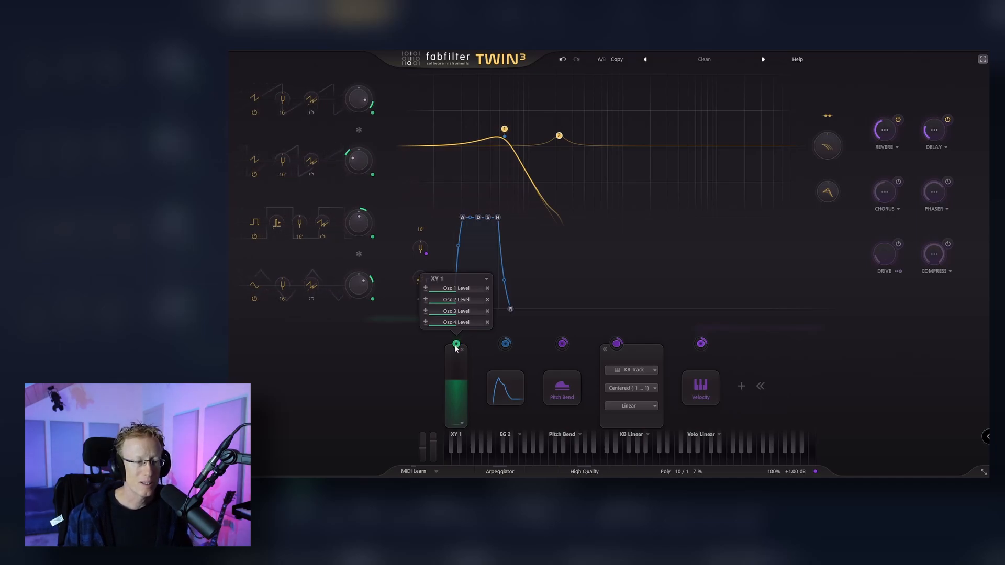
mouse_move(456, 346)
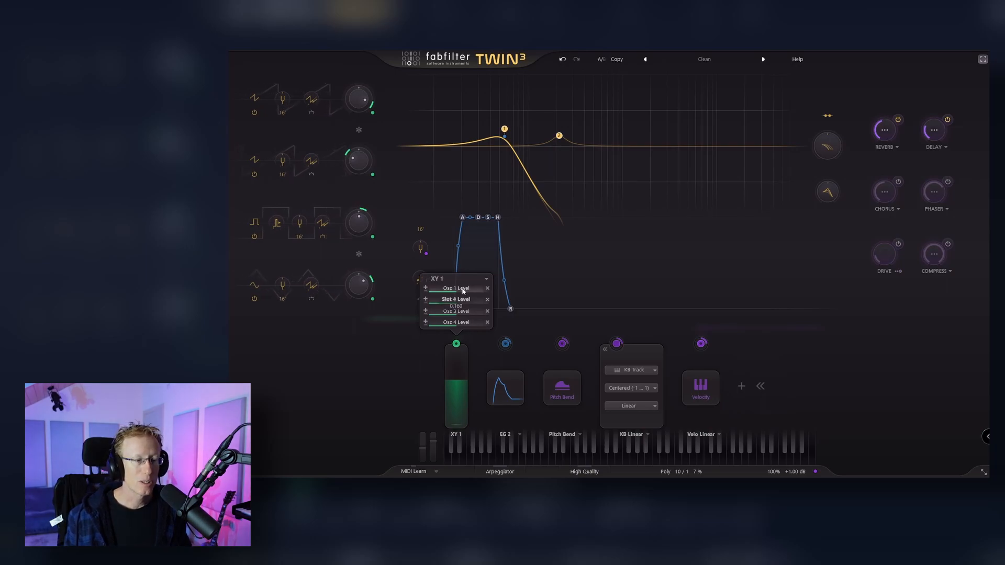
mouse_move(476, 292)
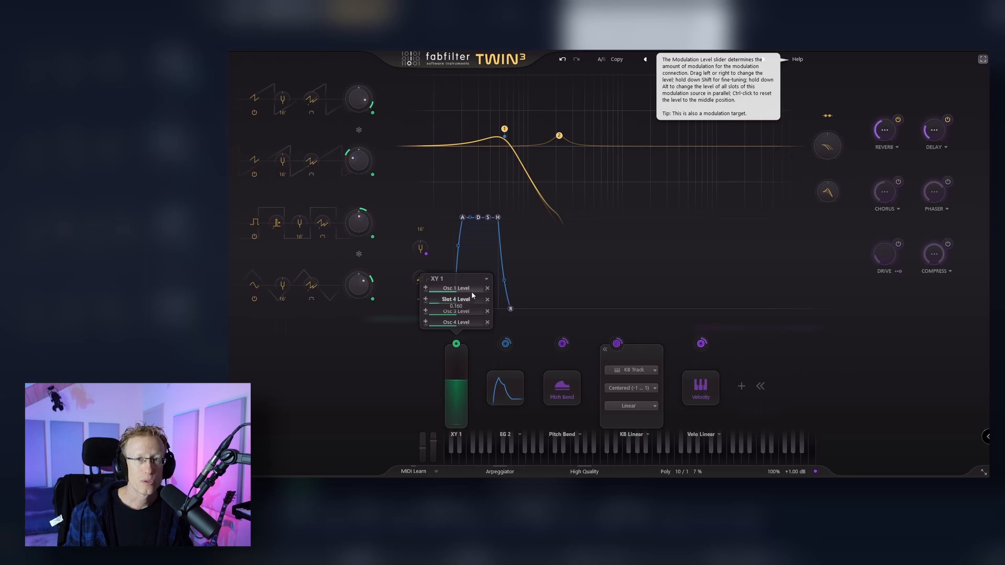
Add a new XLFO modulation source and extend its waveform to five steps
left_click(741, 387)
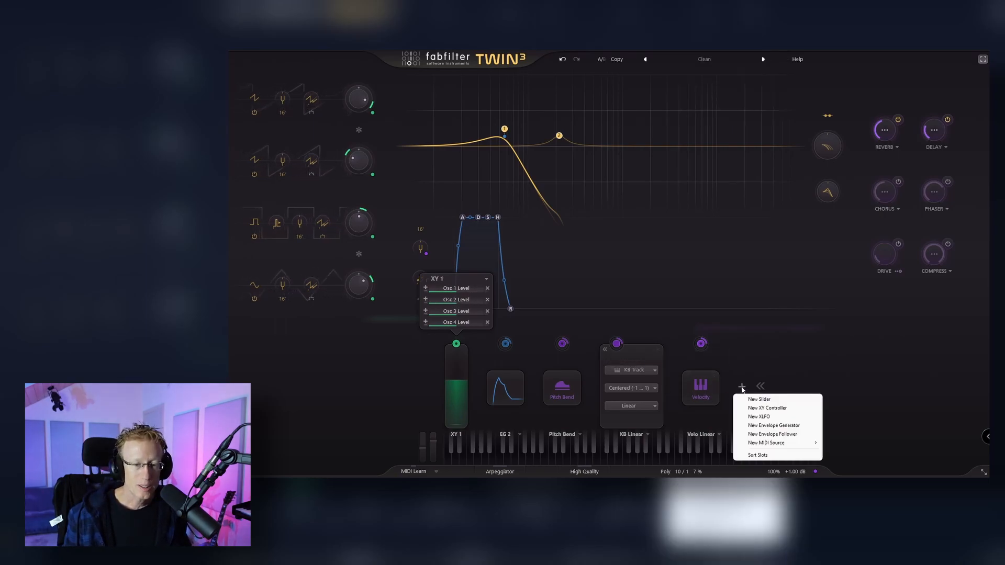
left_click(769, 417)
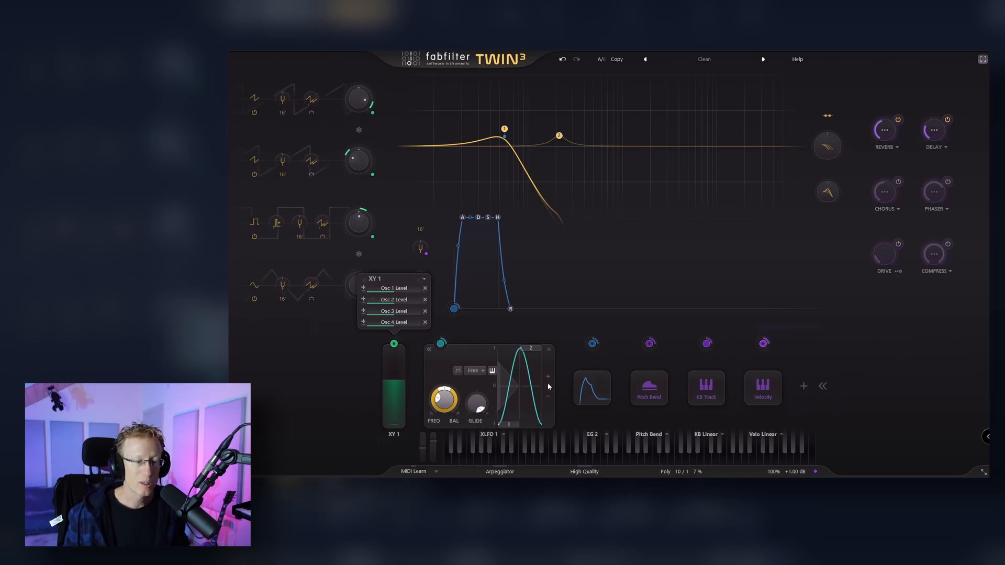
left_click(548, 377)
left_click(588, 377)
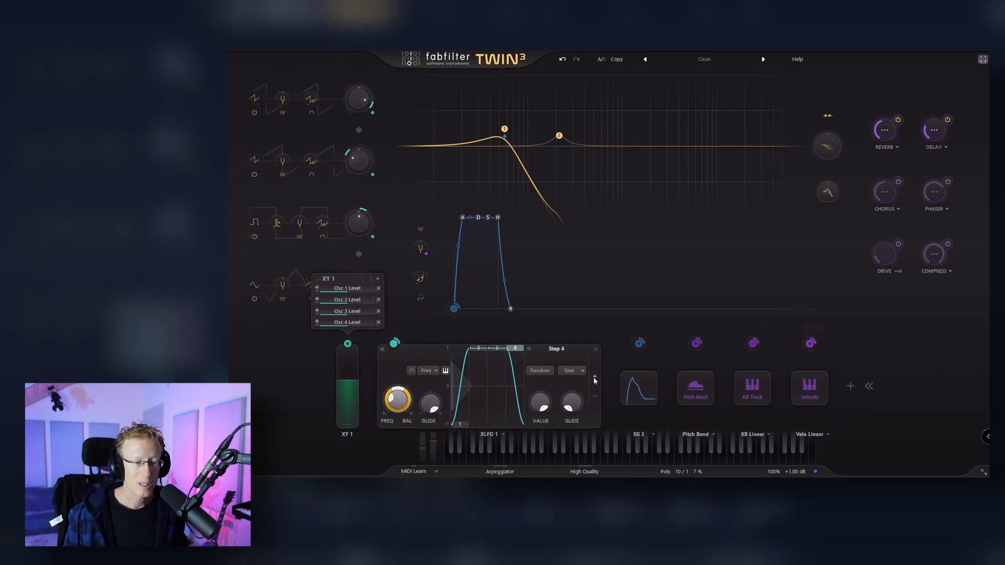
left_click(593, 377)
Reshape the XLFO curve by giving its middle steps different values, then close the step settings
mouse_move(504, 349)
left_mouse_down()
mouse_move(504, 368)
mouse_move(481, 380)
mouse_move(532, 358)
left_mouse_up()
left_click(534, 348)
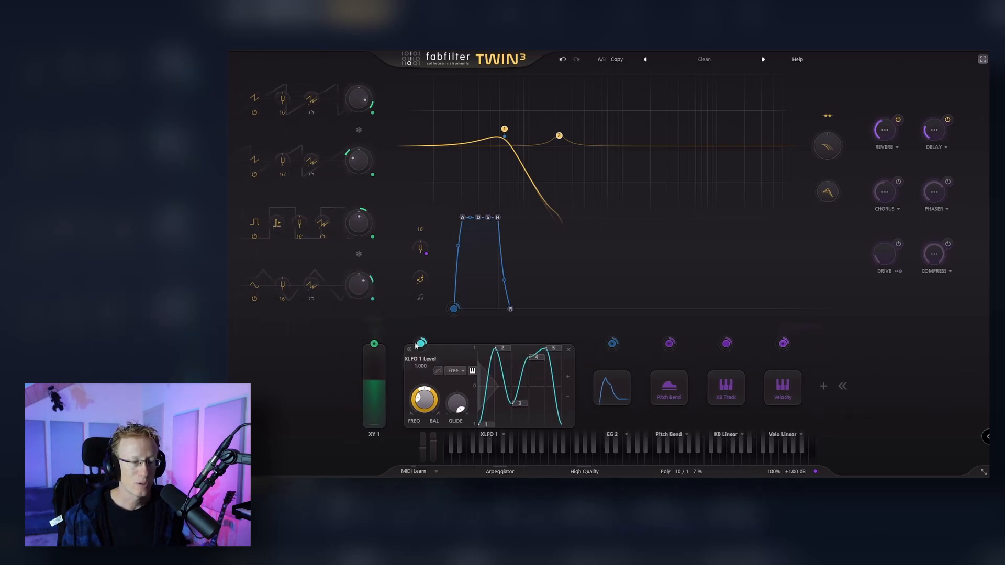
Assign XLFO 1 as a modulation source for filter 2's frequency
left_click_drag(421, 346, 567, 149)
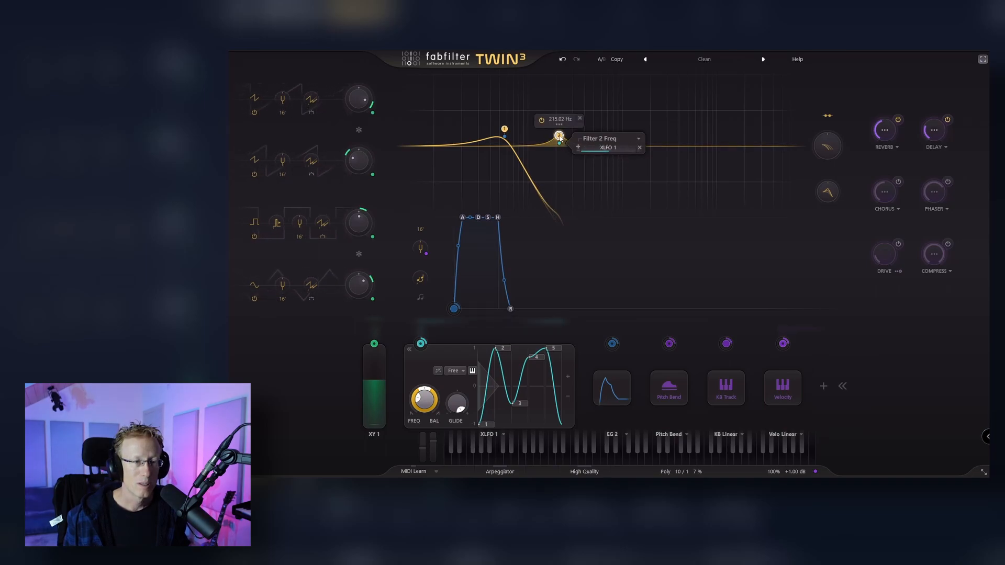
left_click(638, 139)
left_click(637, 139)
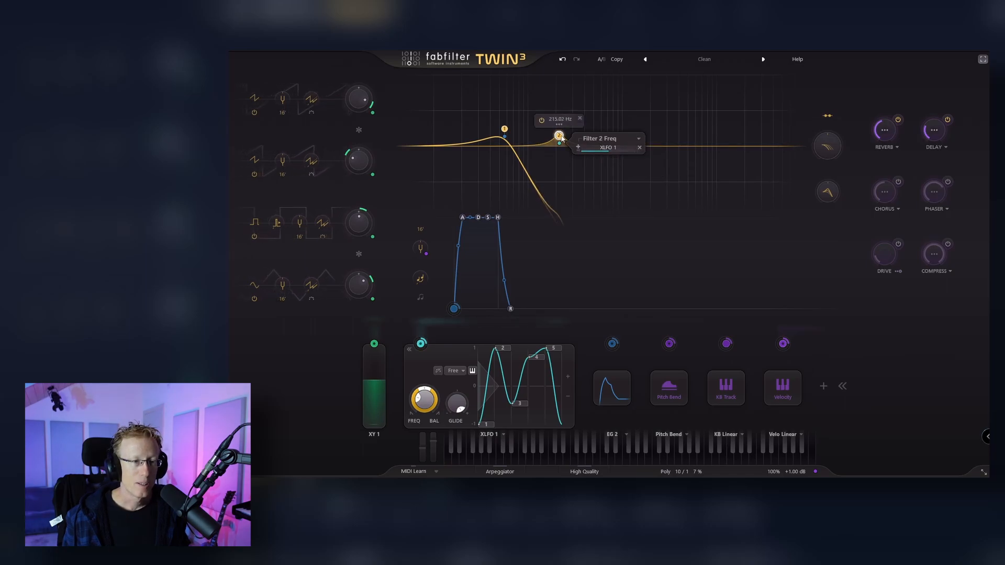
Move filter 2 up to about 2438 Hz and change its shape from Bell to Notch
left_click_drag(559, 135, 661, 130)
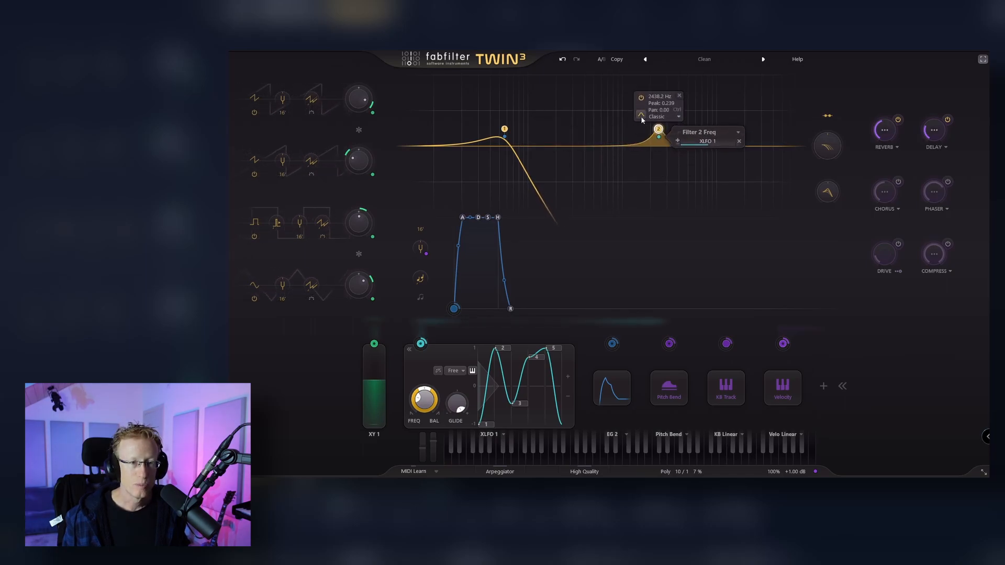
left_click(641, 115)
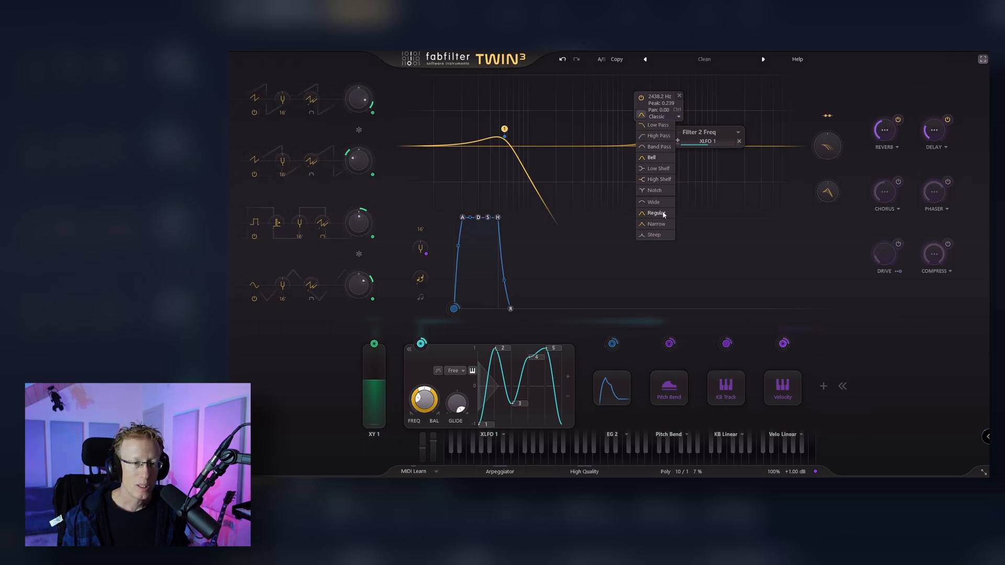
left_click(657, 191)
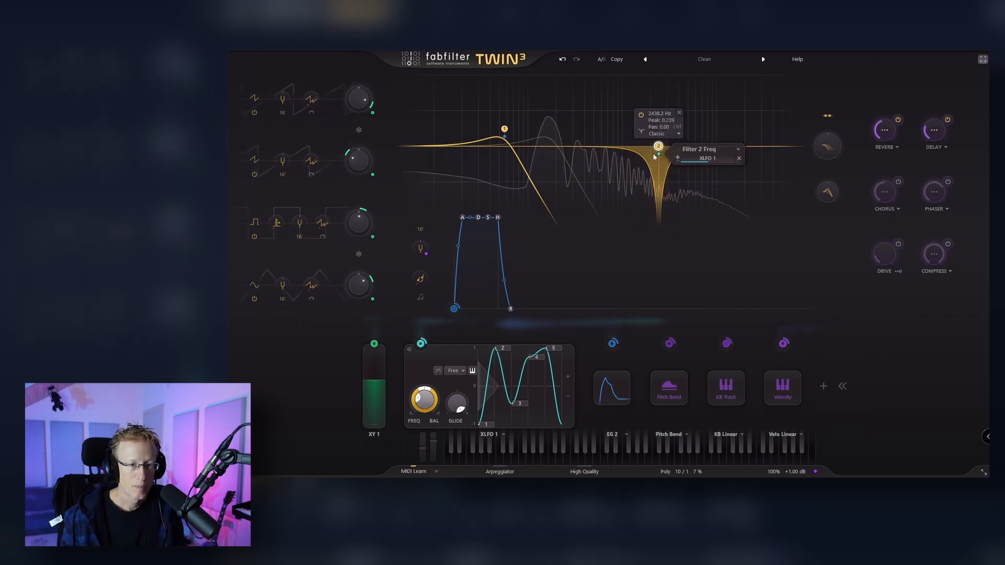
Bring the notch filter's frequency down close to filter 1's slope and lower the fourth step of the XLFO 1 curve
left_click_drag(657, 151, 568, 153)
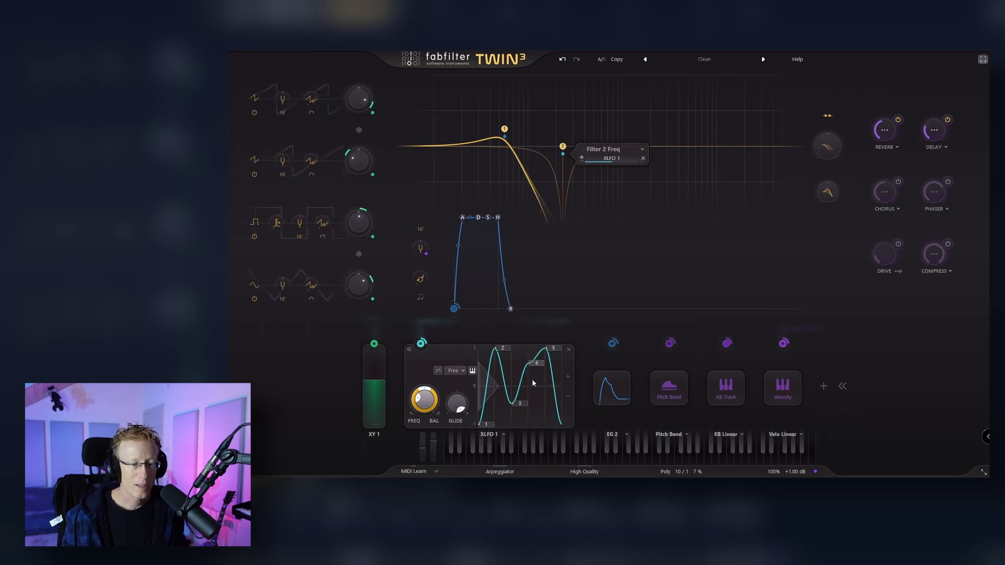
left_click_drag(532, 383, 533, 390)
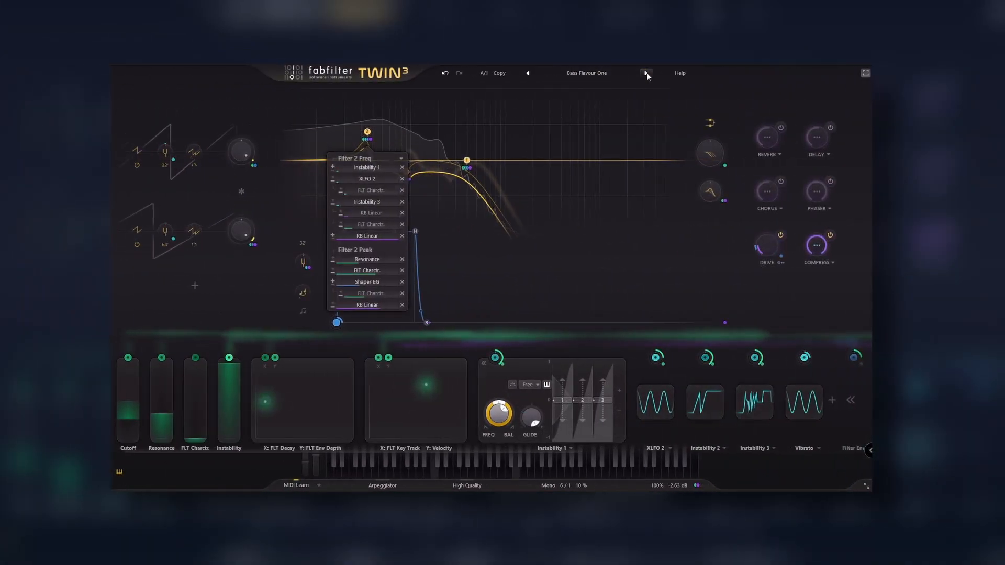
Audition the bass presets one after another, from Bass Flavour Two onward past Body Check
left_click(671, 74)
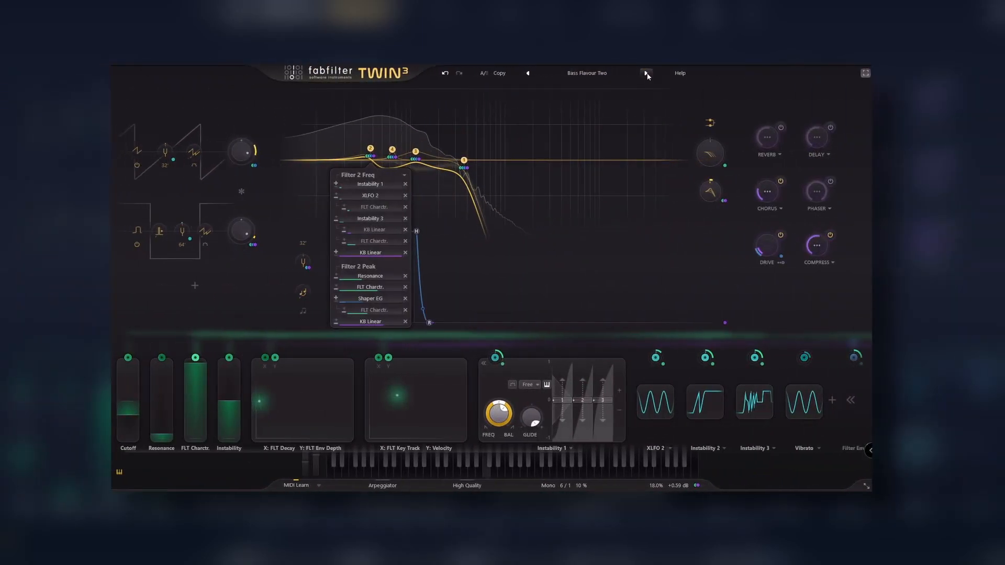
left_click(645, 74)
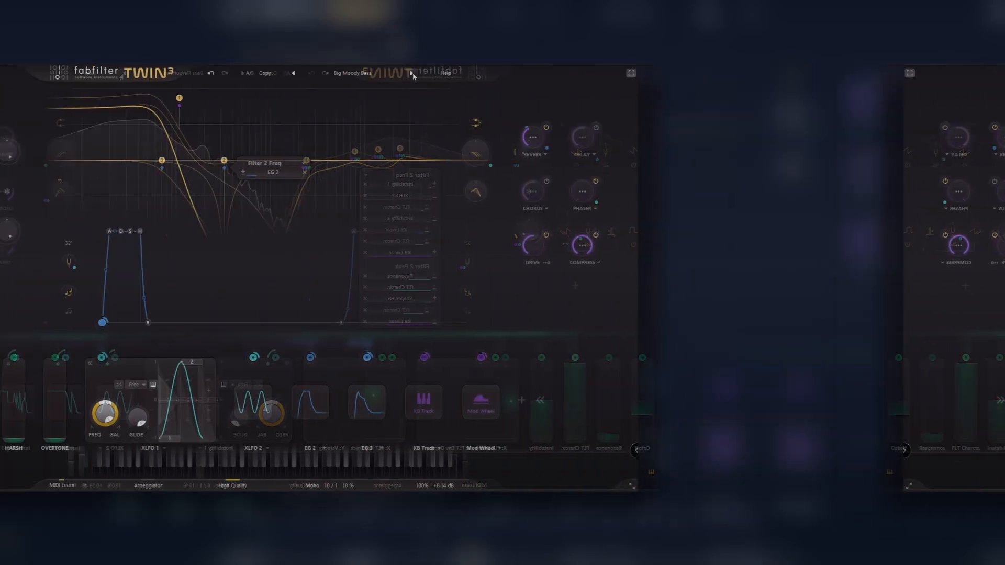
left_click(646, 73)
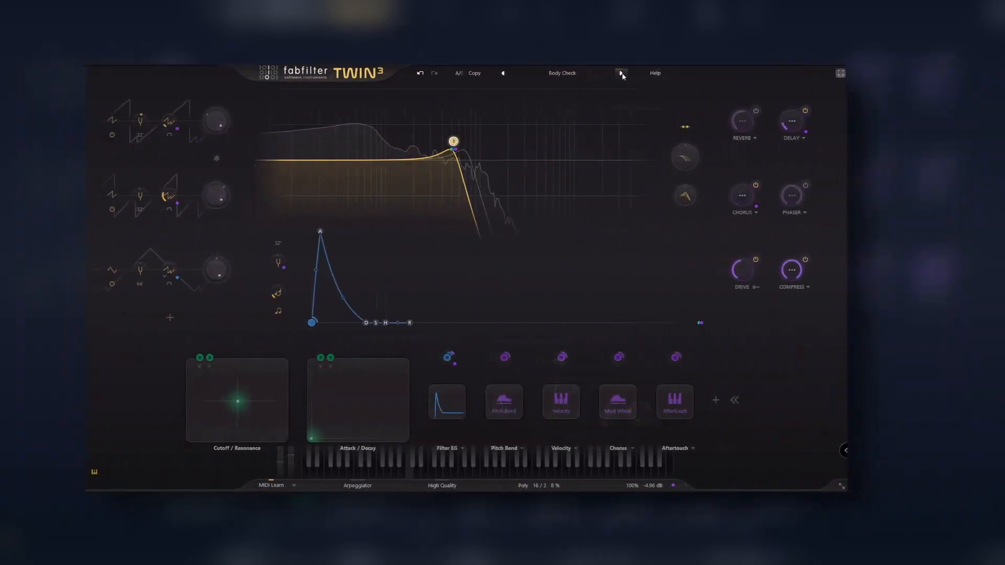
left_click(646, 74)
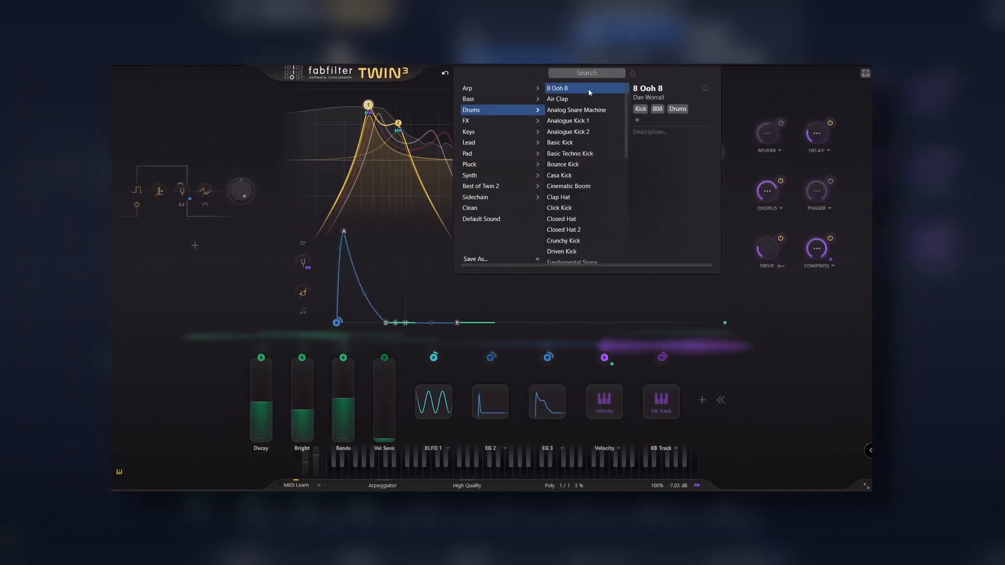
Audition the Drums presets in order from Air Clap through Basic Techno Kick
left_click(581, 100)
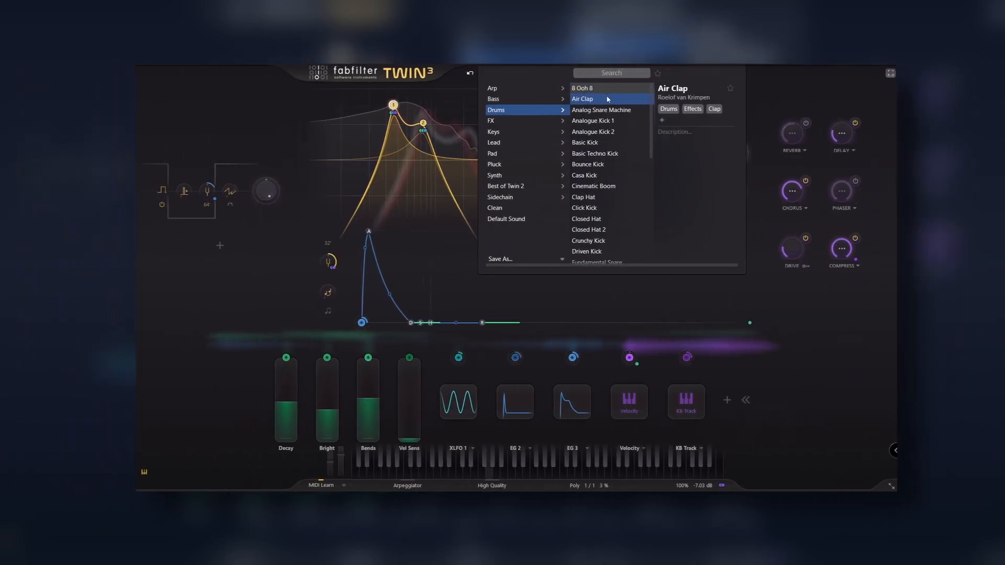
left_click(579, 109)
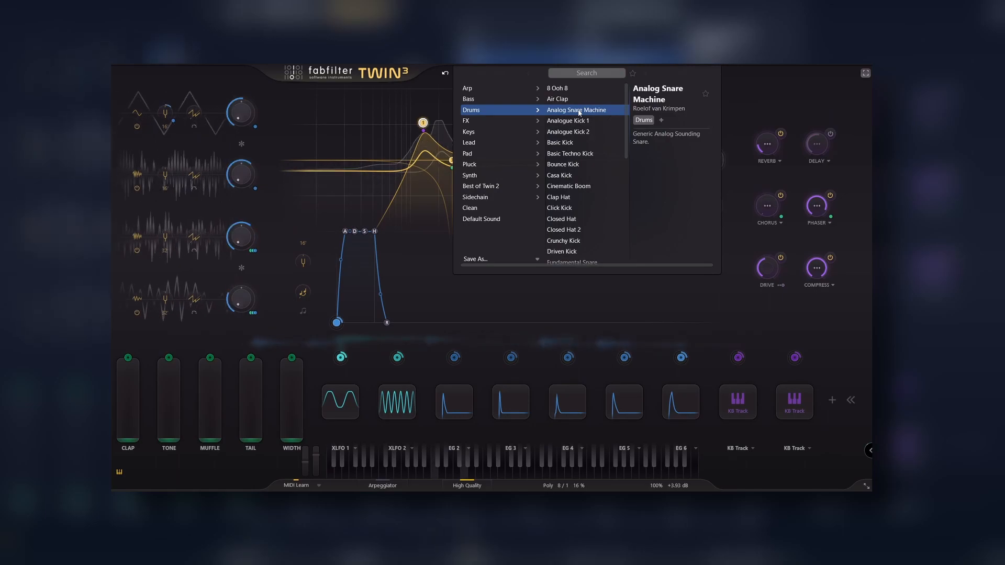
left_click(578, 121)
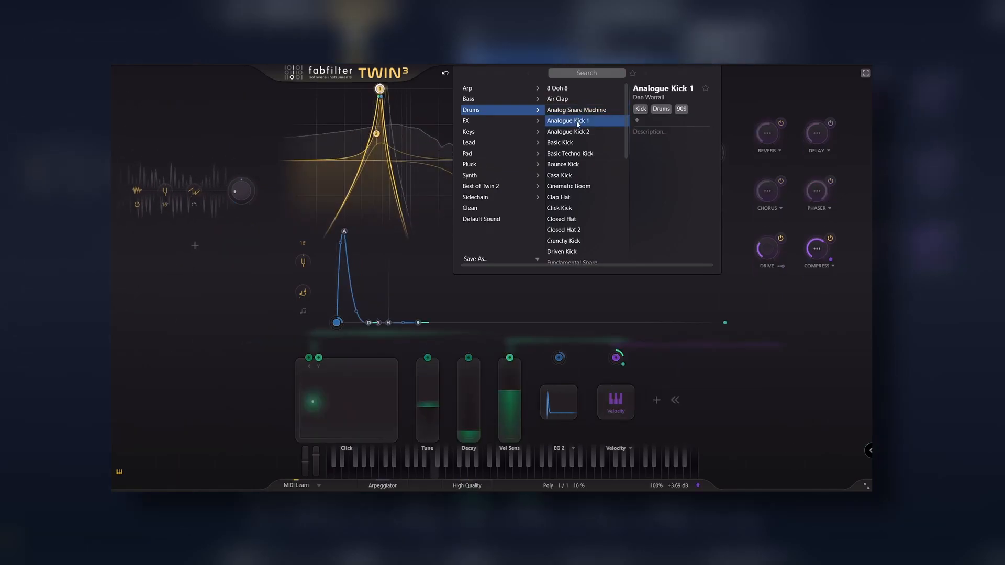
left_click(576, 133)
left_click(573, 144)
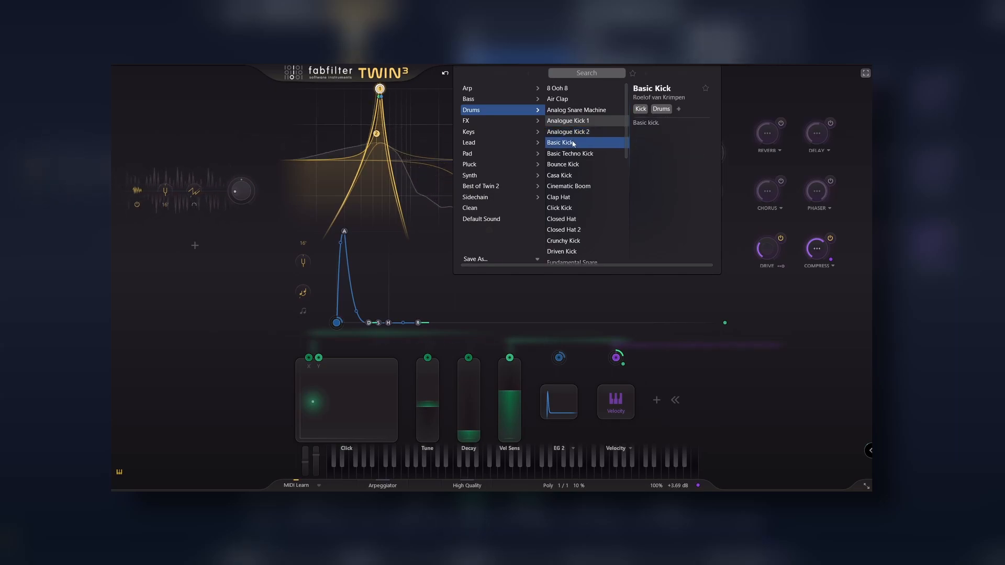
left_click(569, 154)
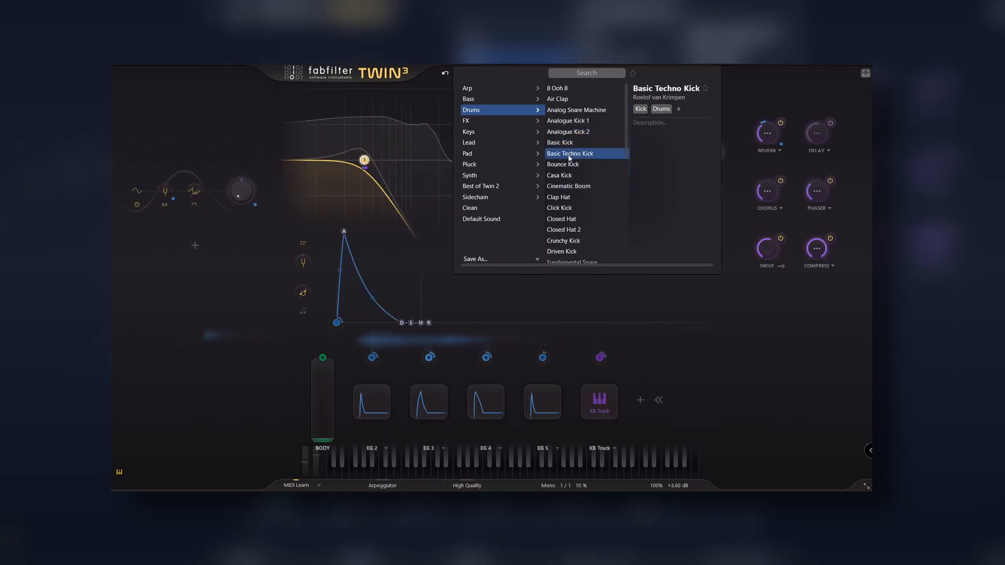
Audition the FX presets, including 16th Riser, Broken Drone and Bubbles in a Cave
left_click(499, 121)
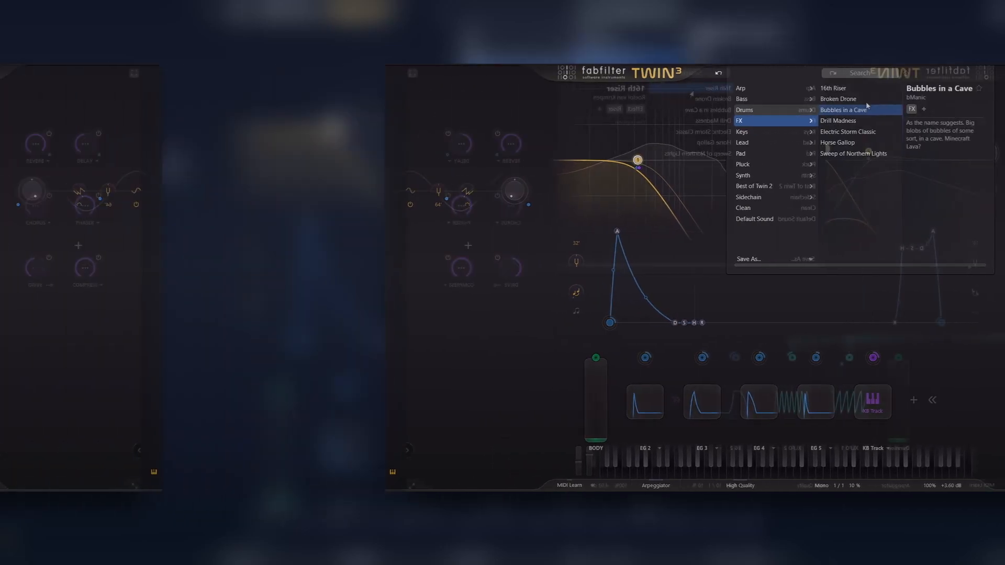
left_click(585, 89)
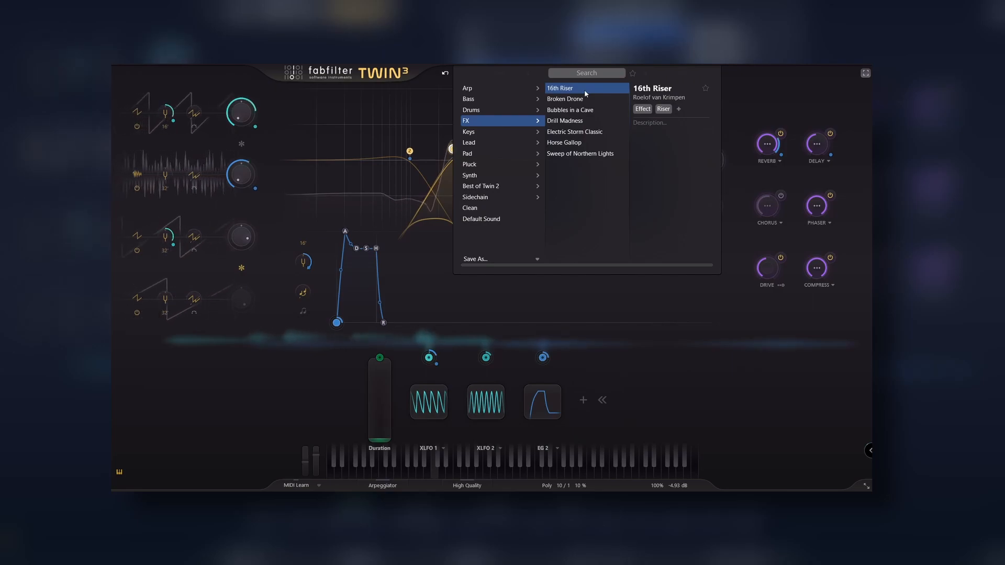
left_click(583, 98)
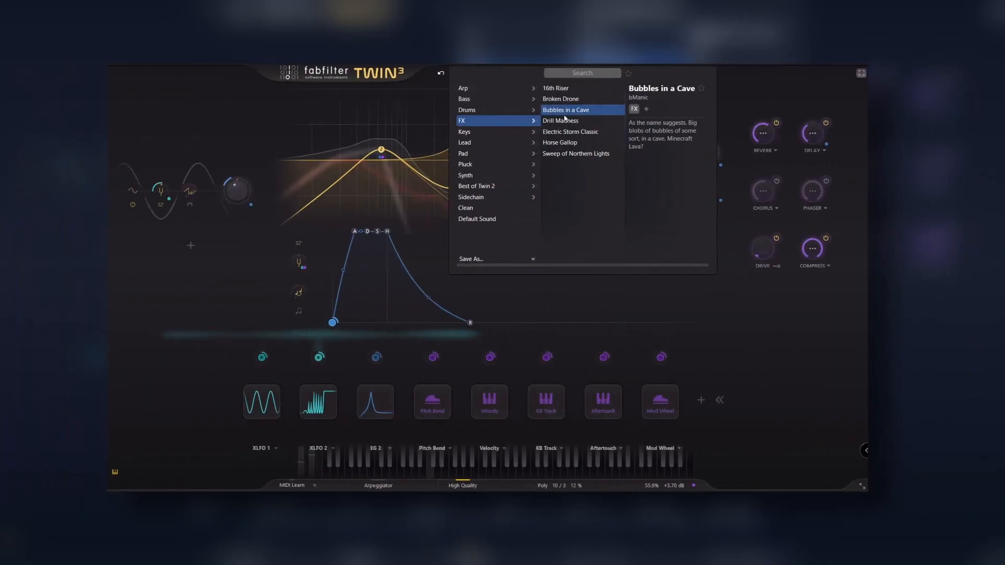
left_click(564, 120)
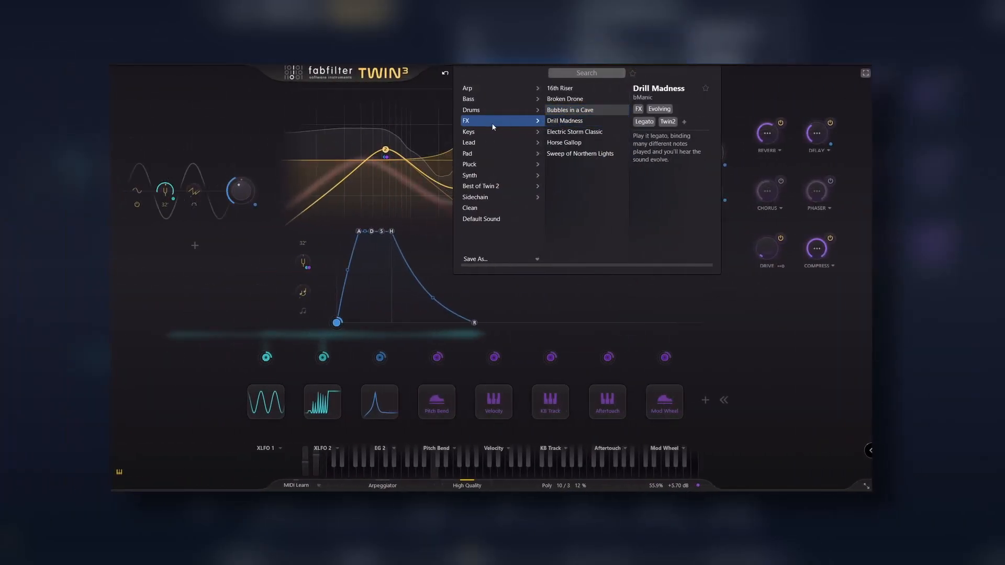
Audition the Keys presets in order from Baby Toy through Glockenfield
mouse_move(479, 133)
left_click(559, 88)
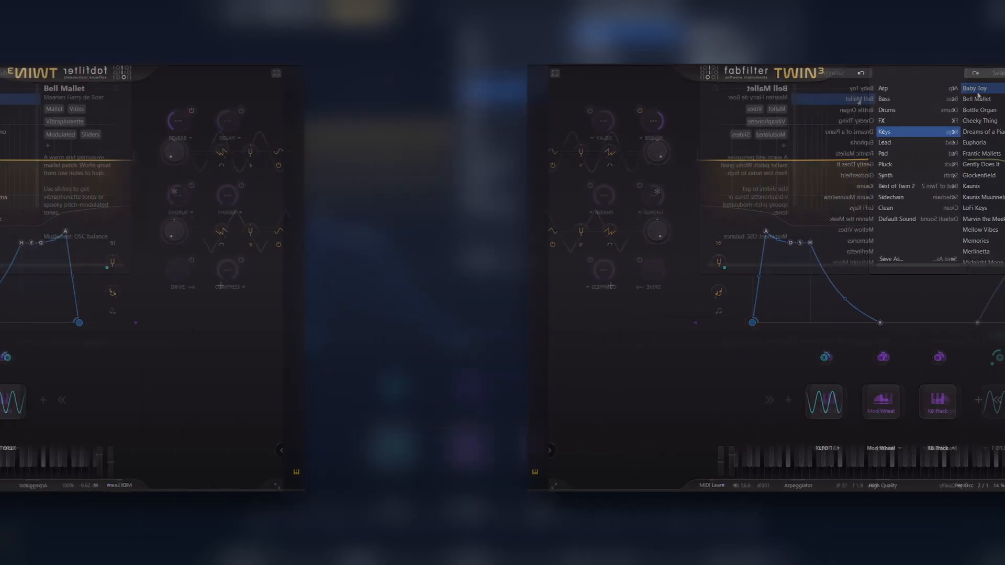
left_click(560, 99)
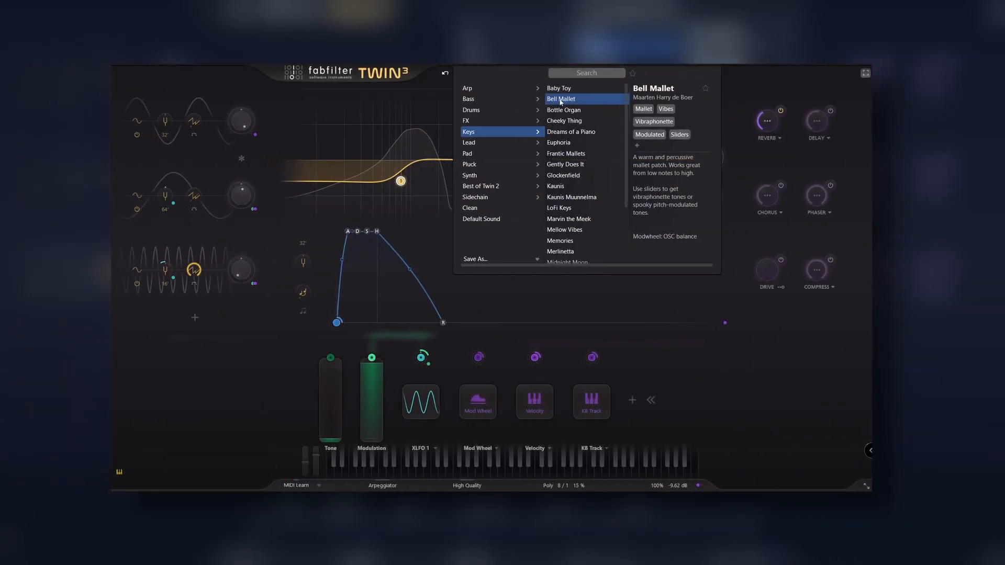
left_click(564, 110)
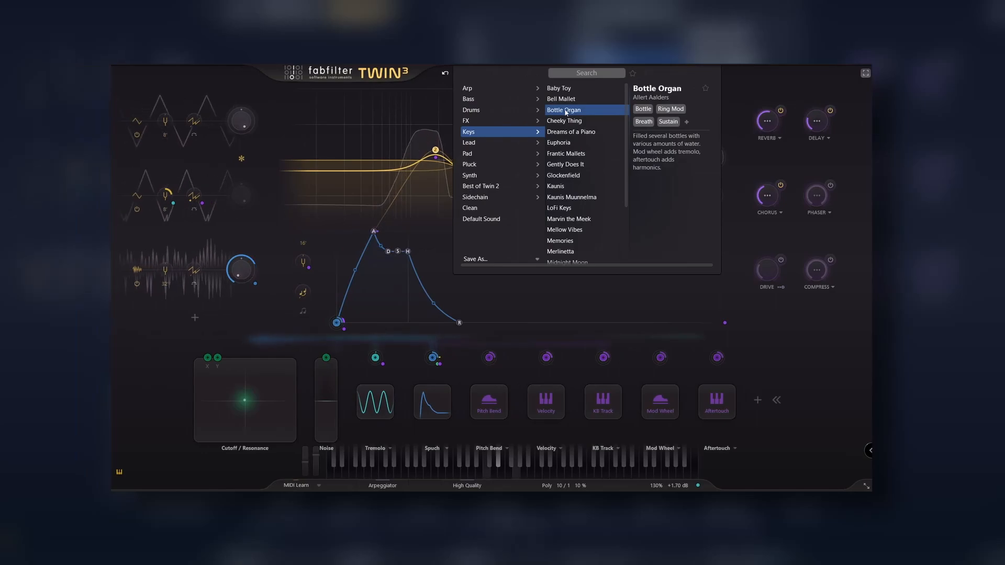
left_click(567, 121)
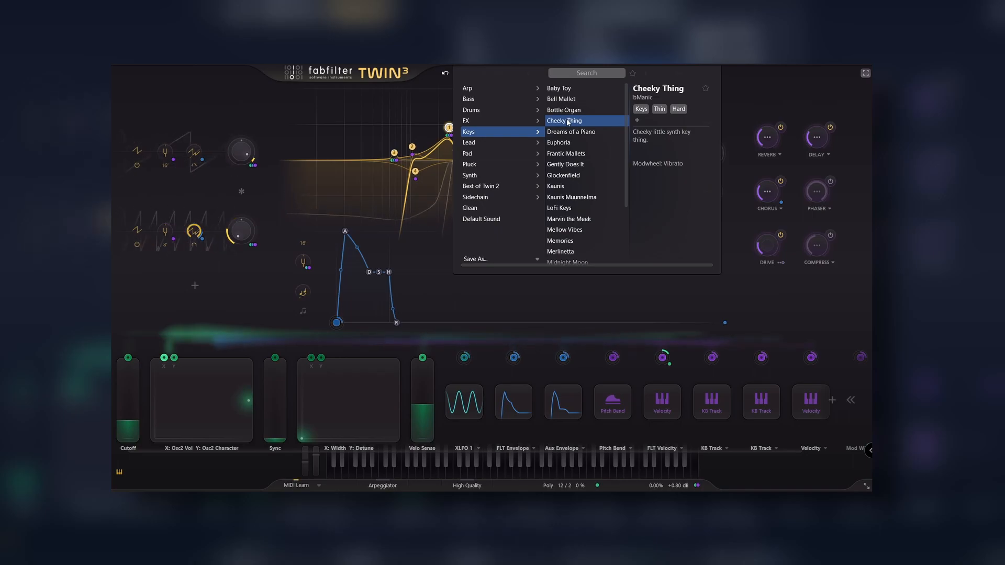
left_click(570, 131)
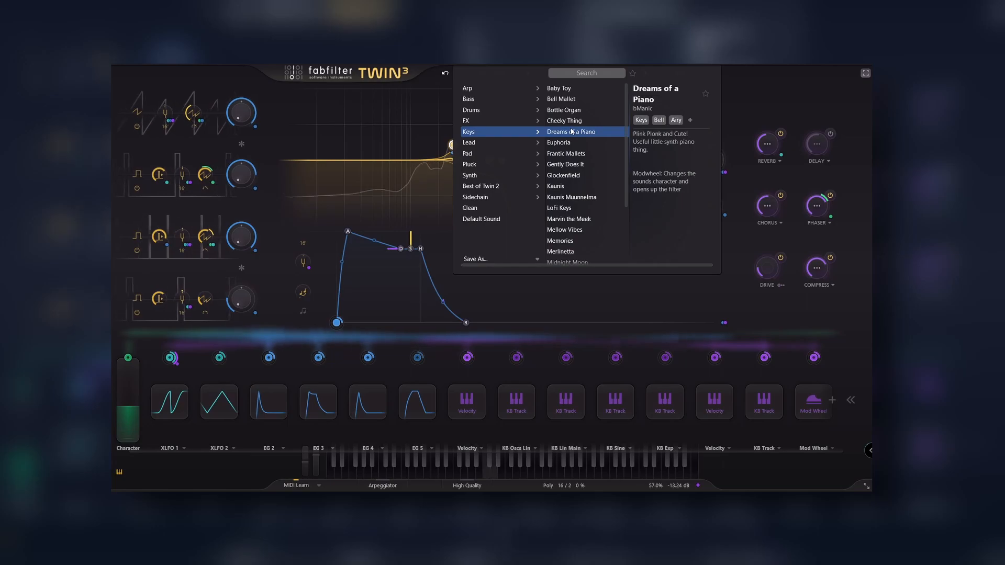
left_click(571, 142)
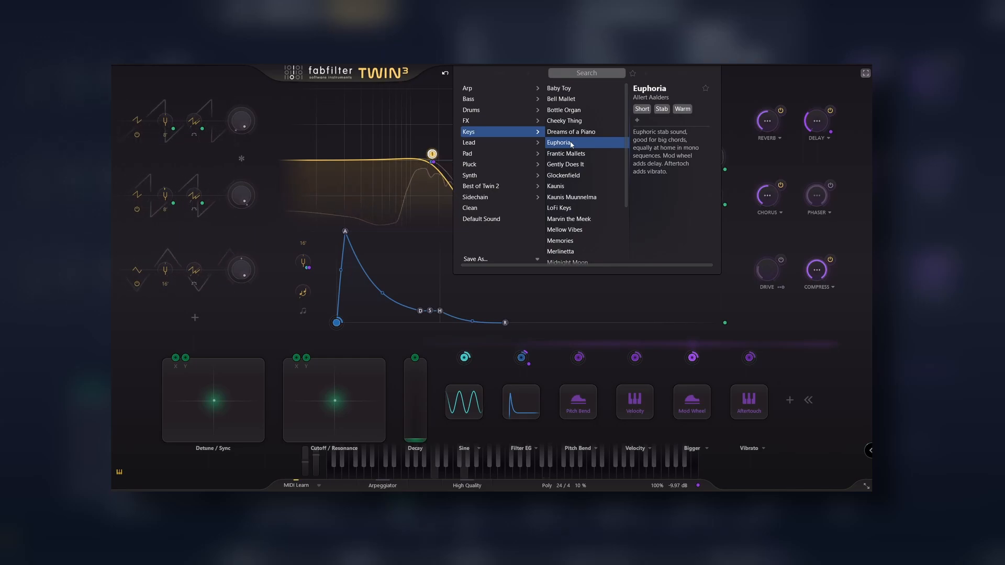
left_click(575, 153)
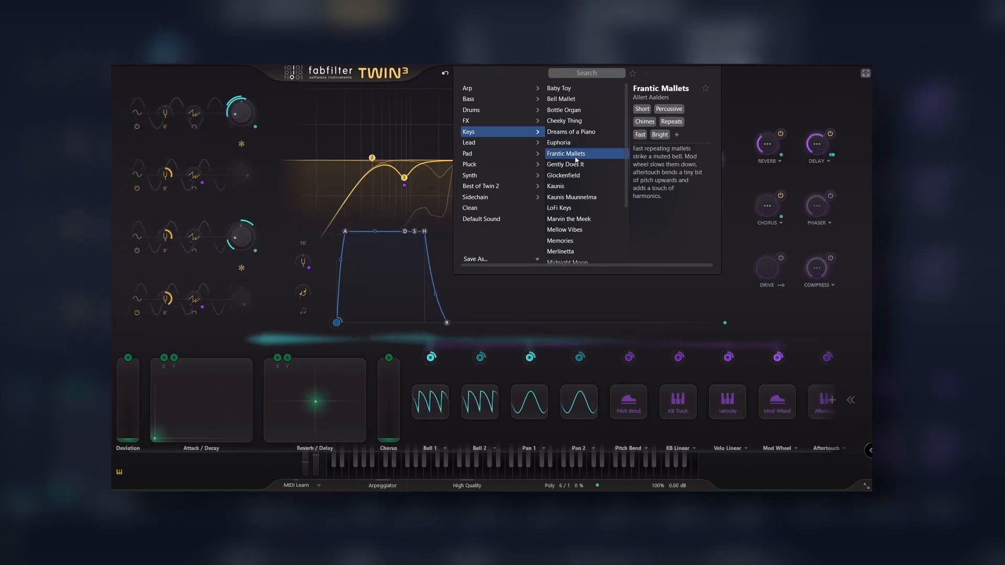
left_click(579, 165)
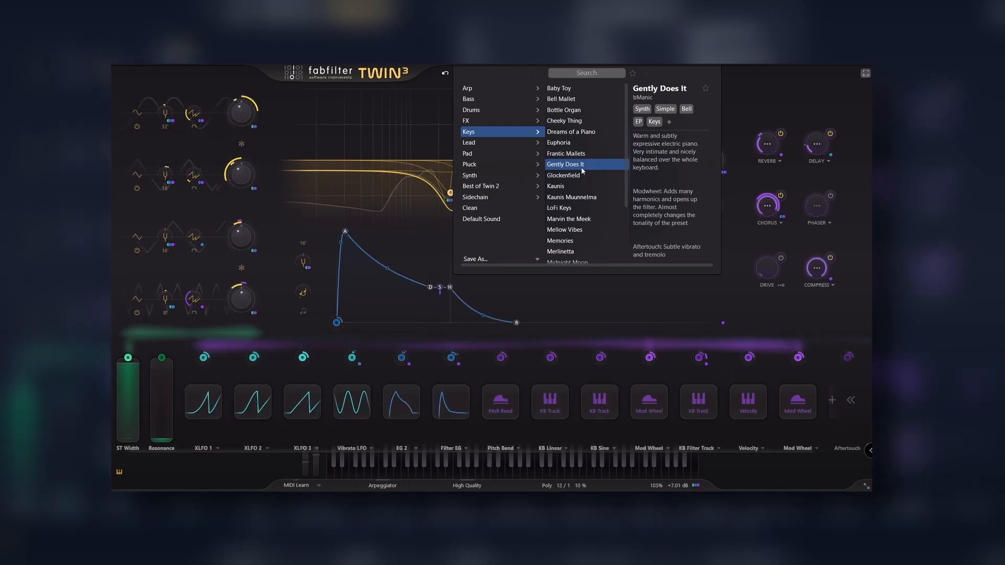
left_click(580, 176)
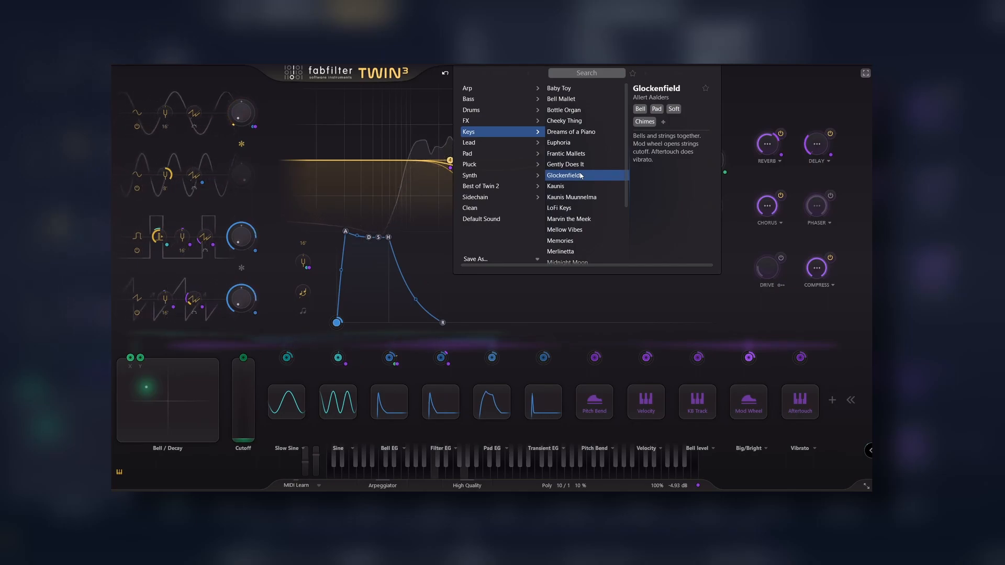
Audition the Lead presets, including Big Lead, DOOMSDAY, Gnarly, Gravel Sludge and Impolite Lazer
mouse_move(468, 142)
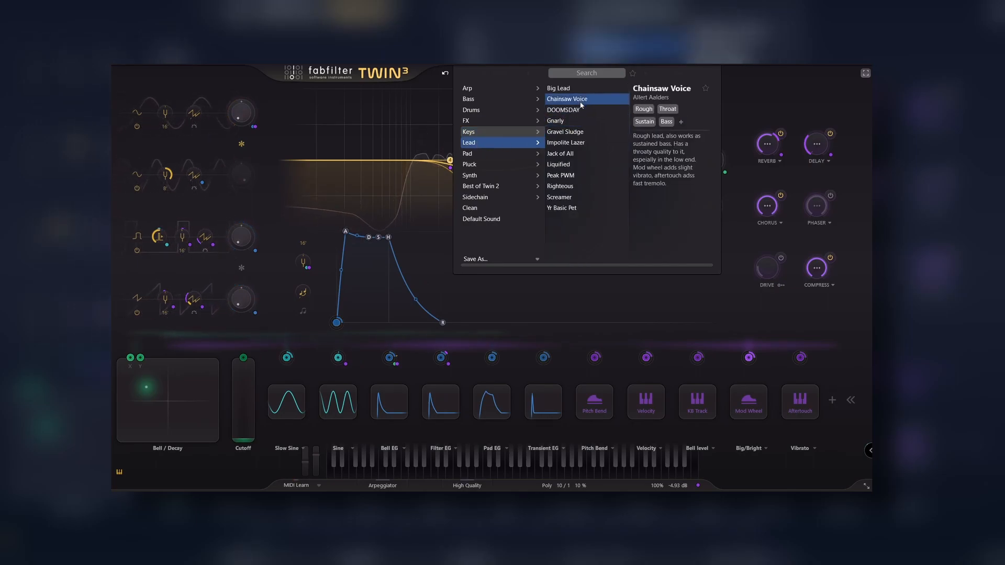
left_click(570, 89)
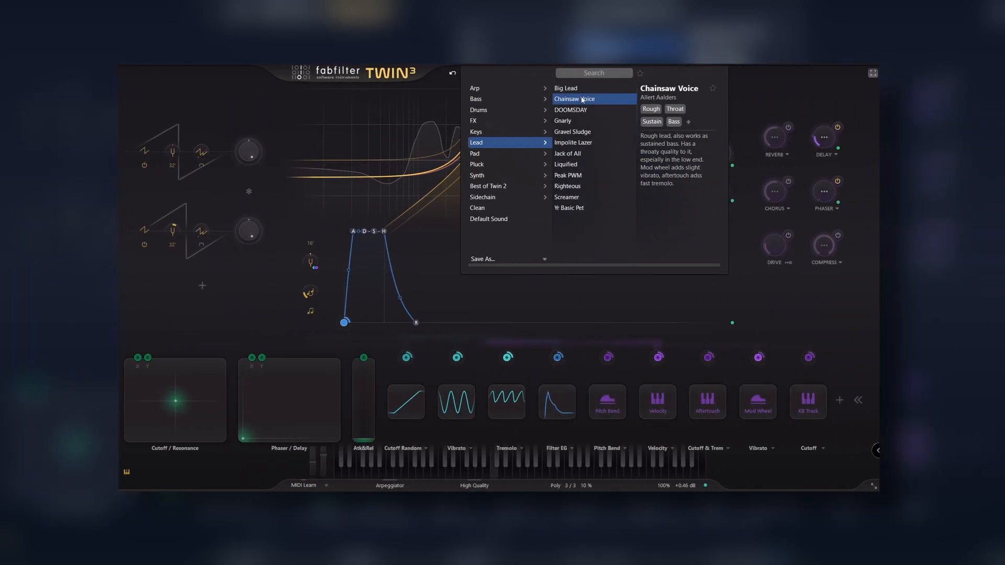
left_click(582, 110)
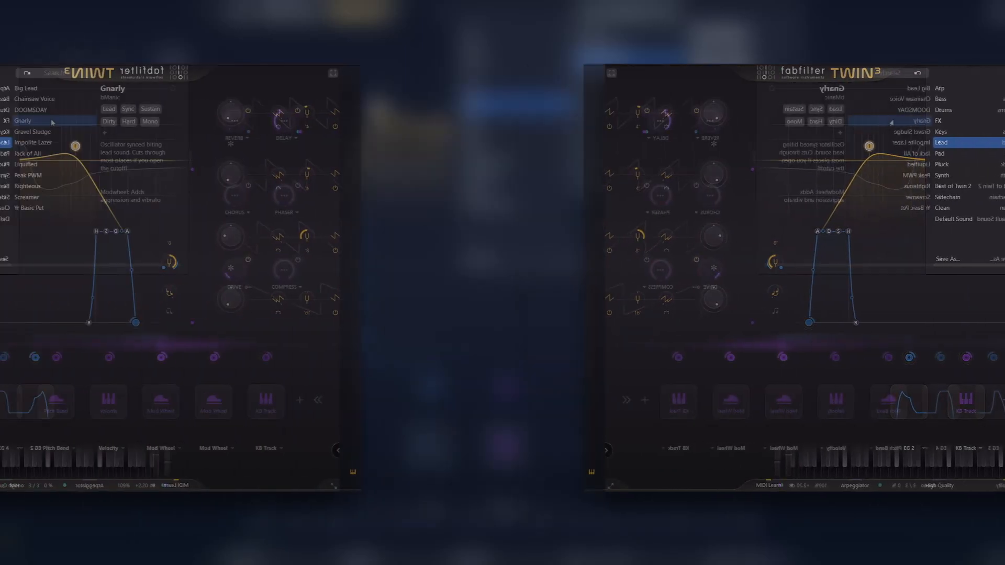
left_click(585, 121)
left_click(553, 131)
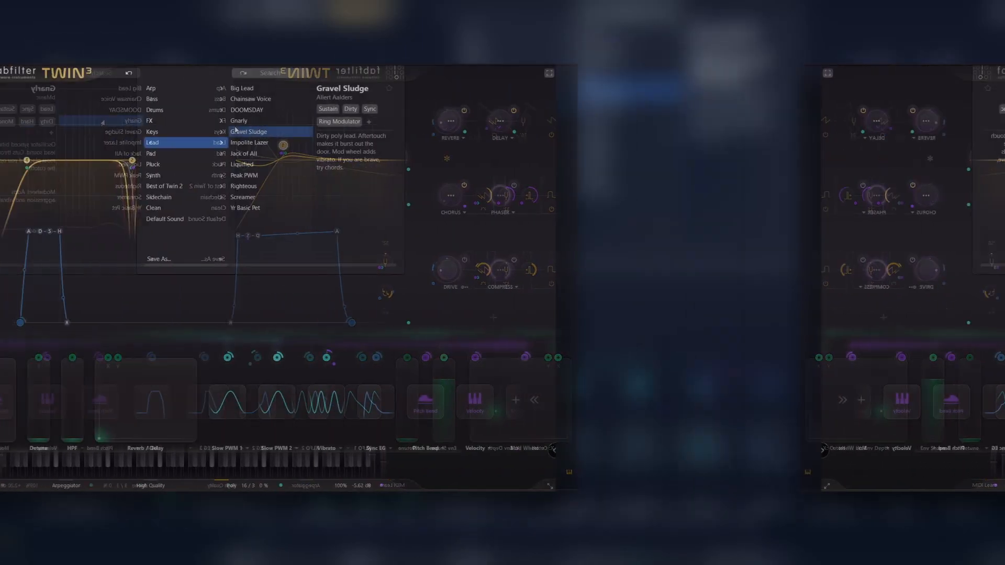
left_click(566, 142)
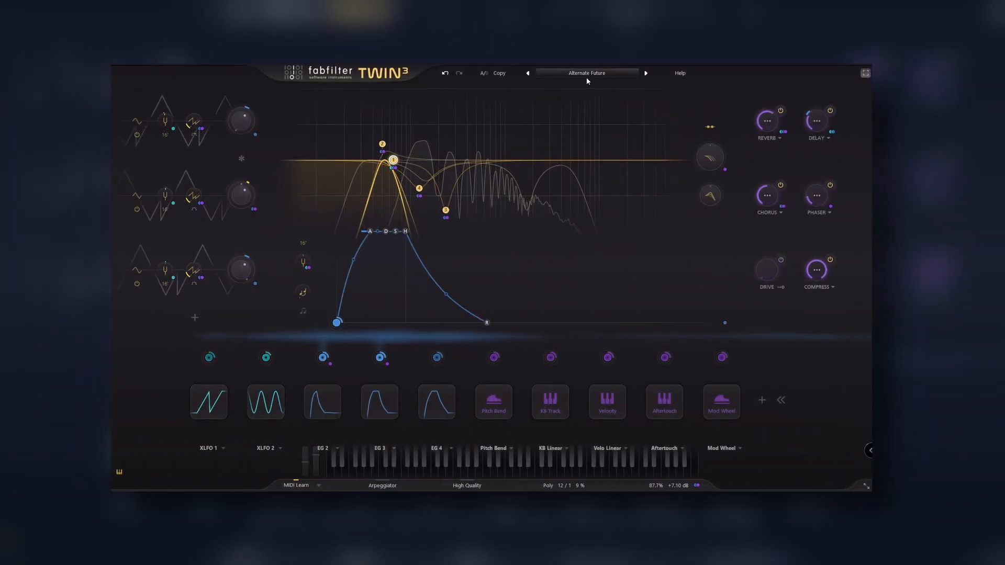
Audition the atmospheric presets Beautifully Haunting and Brittle Beginnings in order, following Alternate Future
left_click(645, 73)
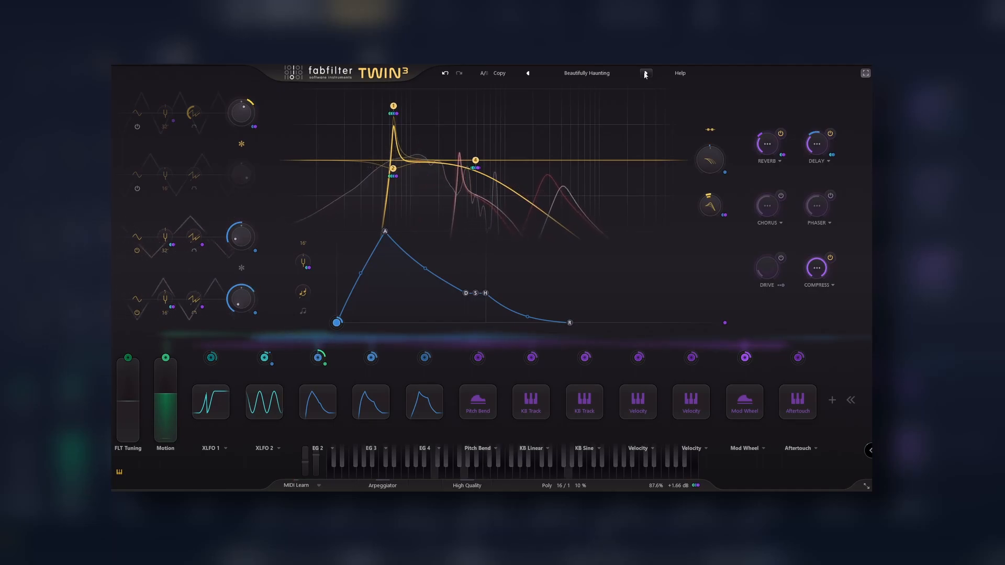
left_click(645, 74)
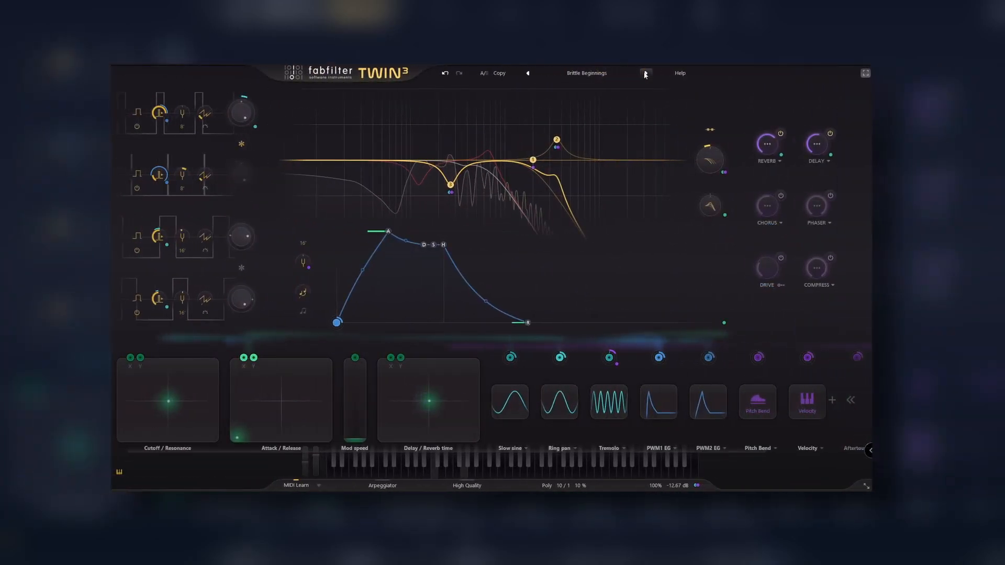
Audition the bell and pluck presets from Broken Bell to Singing Typewriter, including House Bell, Metallic Pluck, Pluck of Aegis and RAVE 2k
left_click(605, 74)
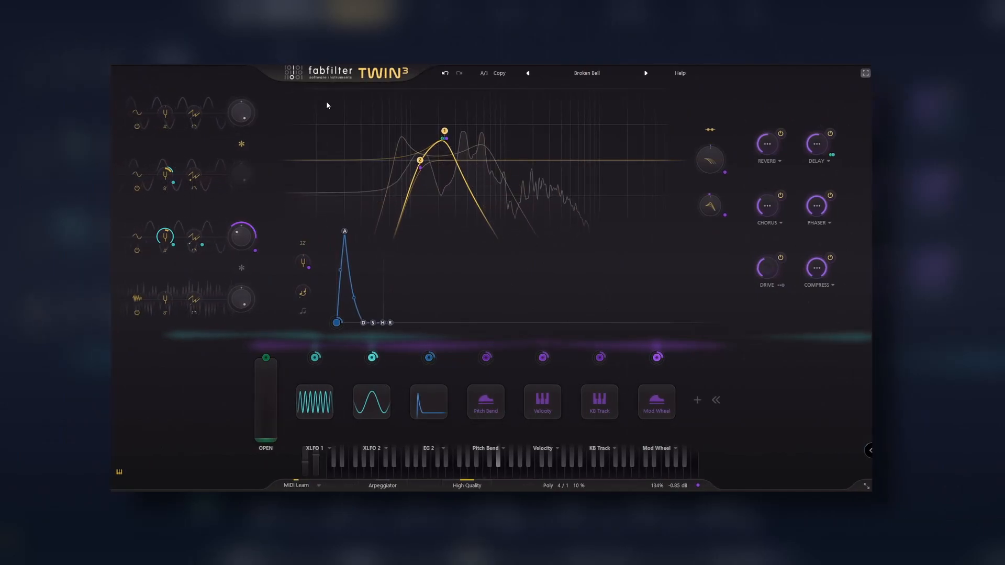
left_click(645, 74)
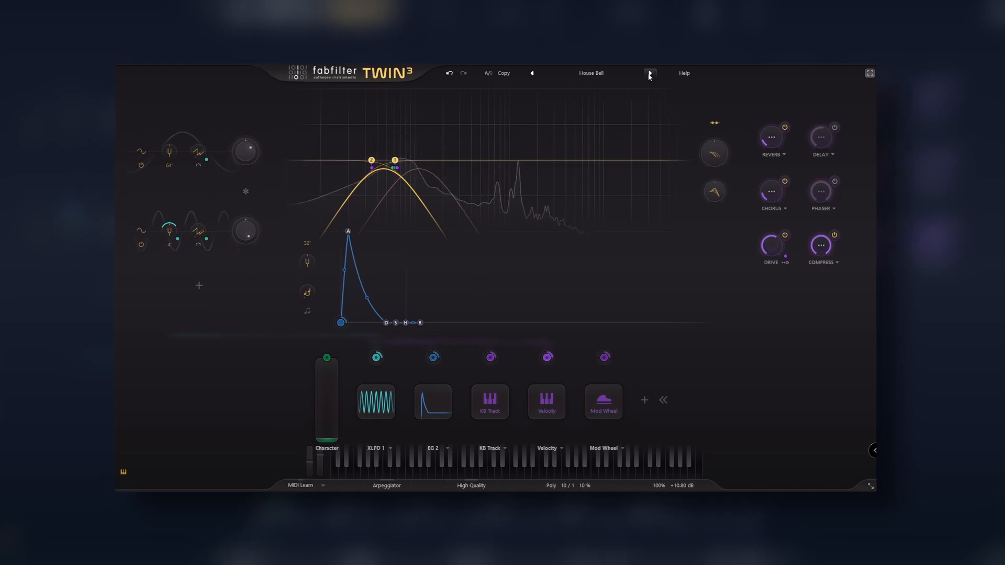
left_click(645, 74)
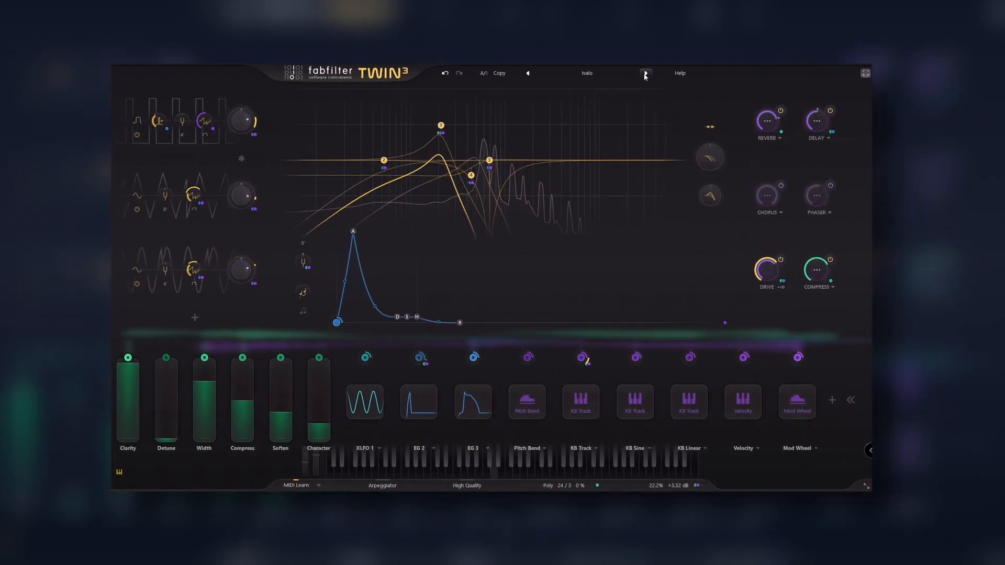
left_click(645, 74)
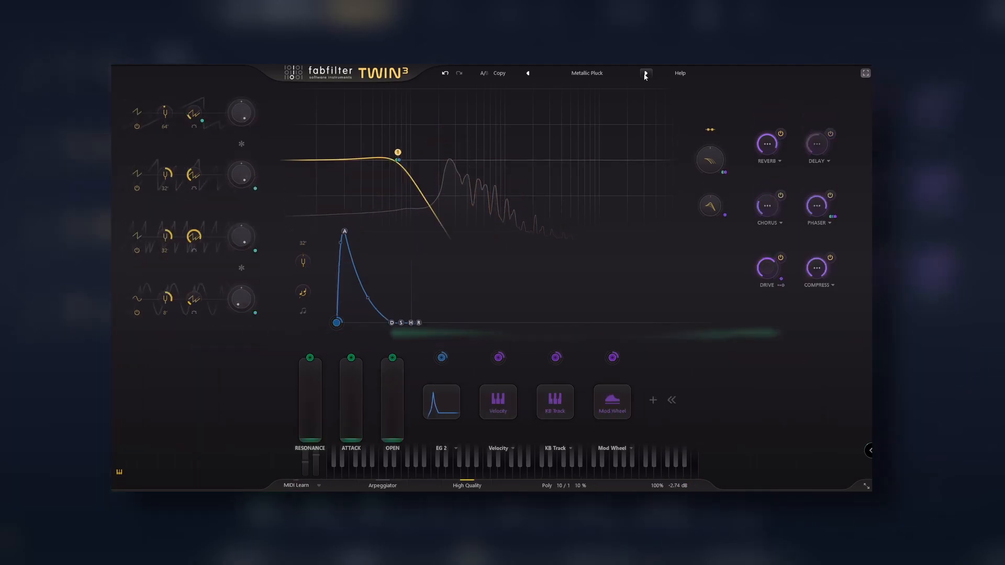
left_click(670, 74)
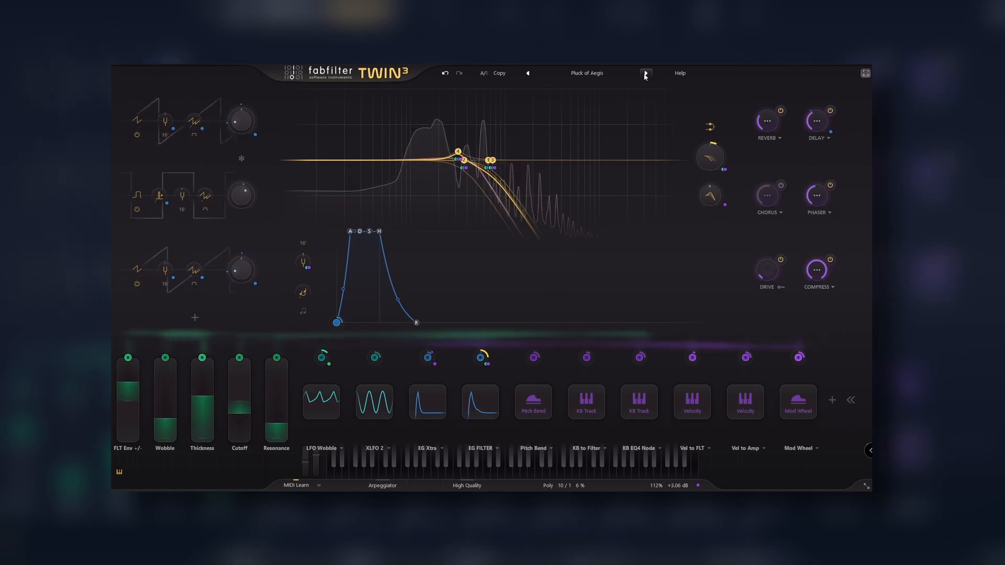
left_click(645, 74)
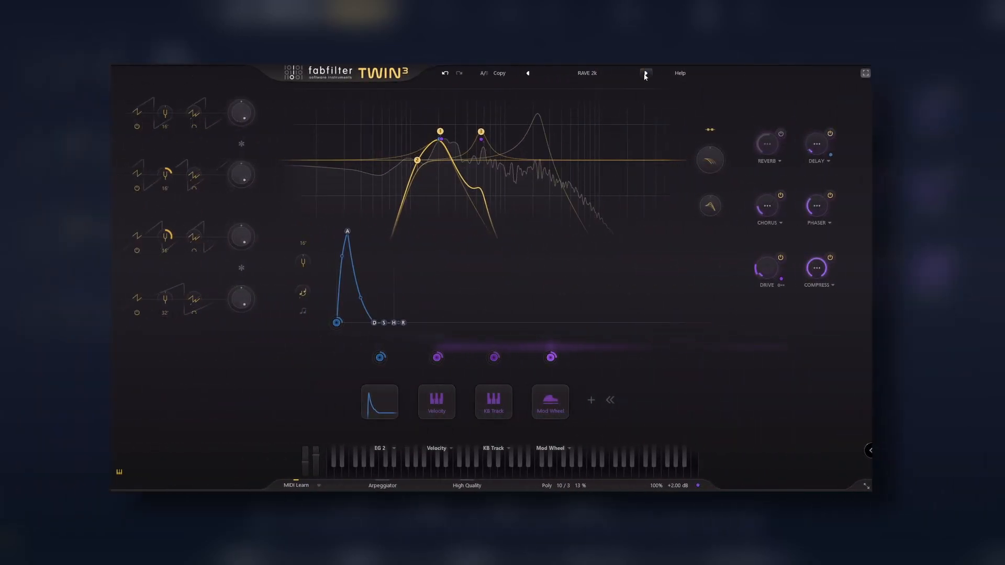
left_click(645, 75)
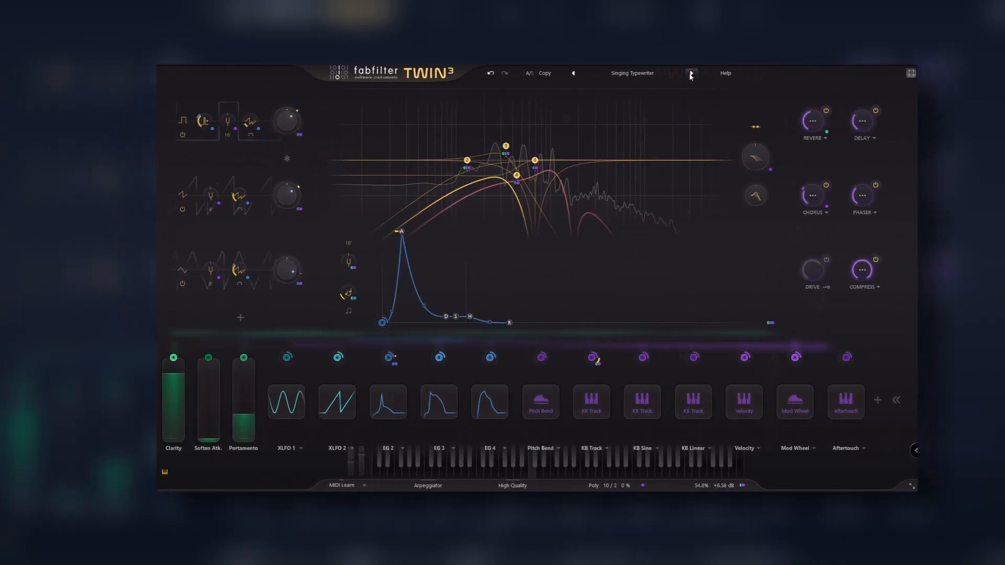
Audition the presets Absolution, Acid Milk and Adventures in Stereo in order
left_click(645, 74)
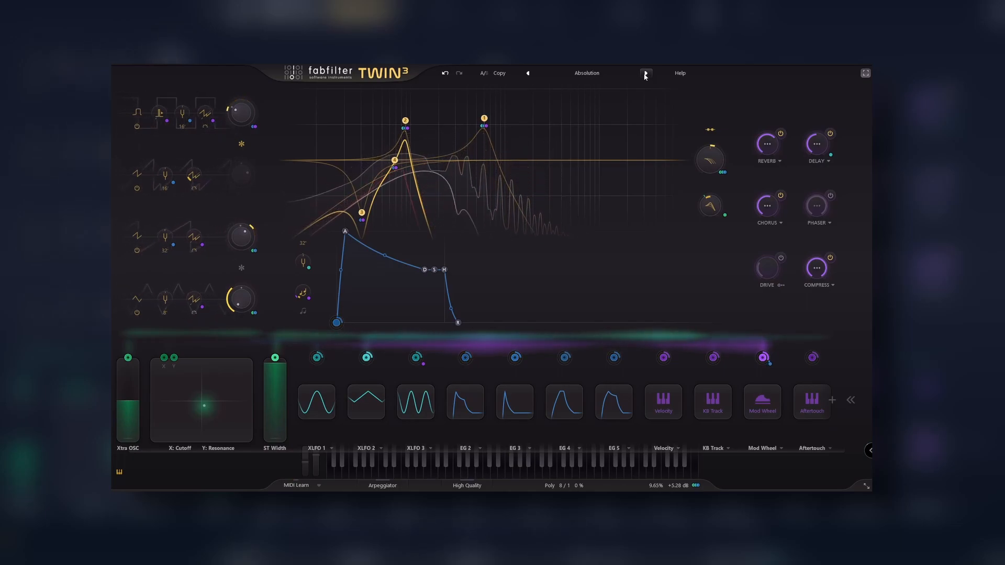
left_click(645, 74)
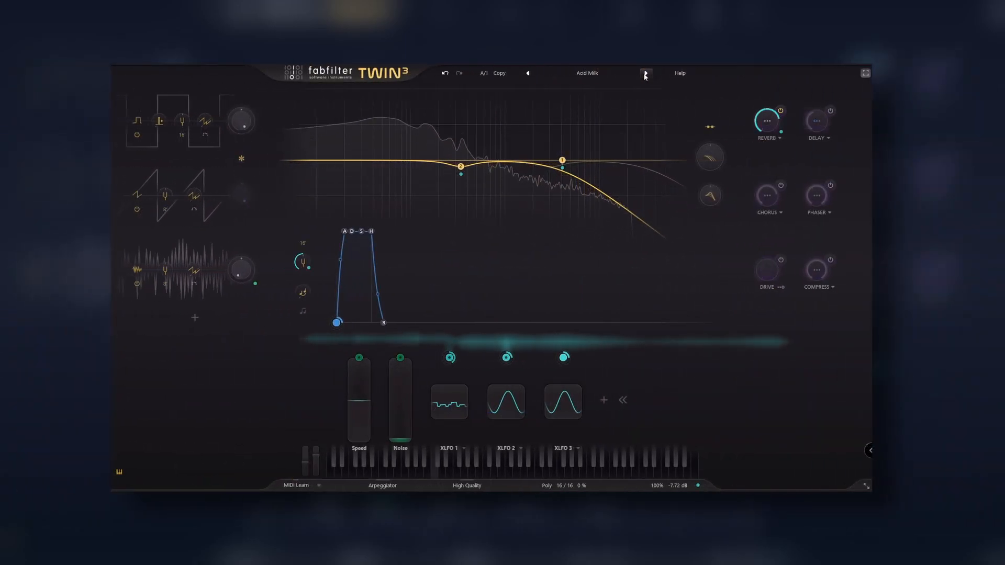
left_click(645, 75)
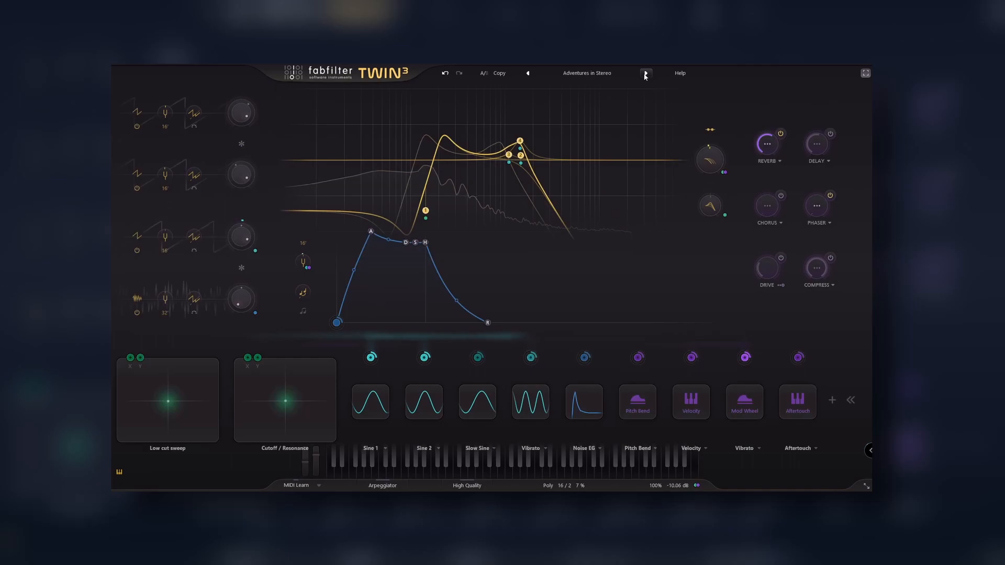